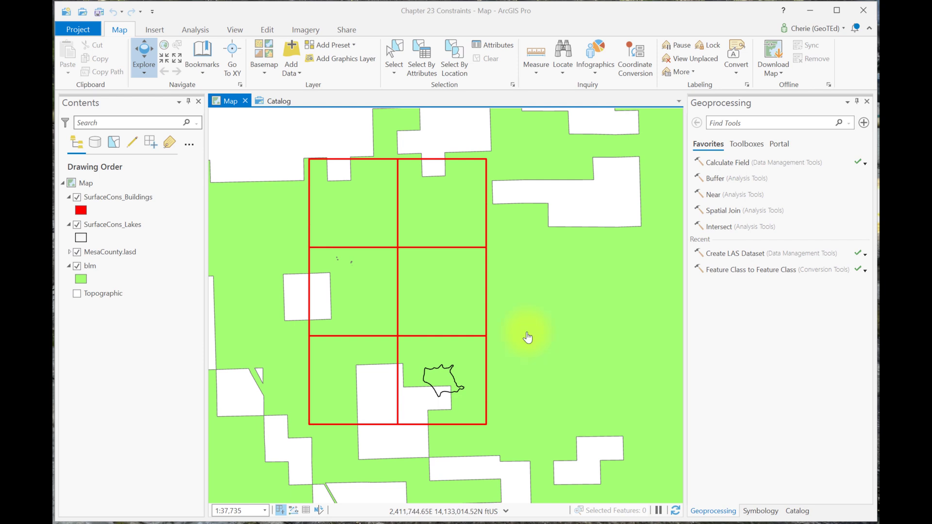
# Step: Create a new local scene, Scene1
pyautogui.click(152, 31)
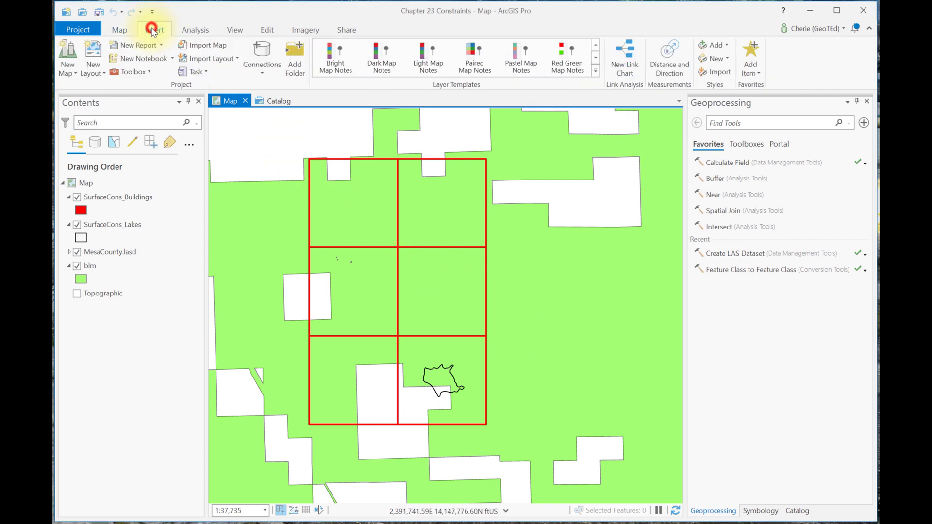
pyautogui.click(71, 73)
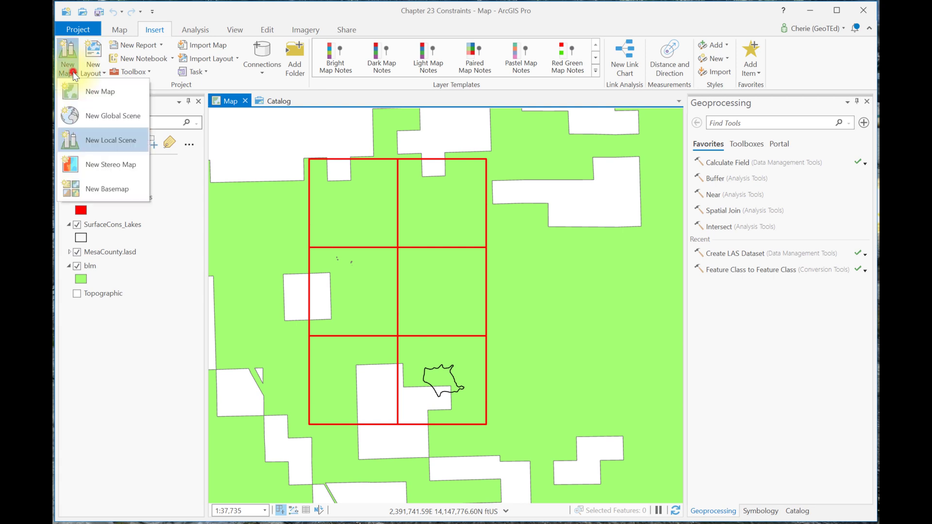
pyautogui.click(107, 138)
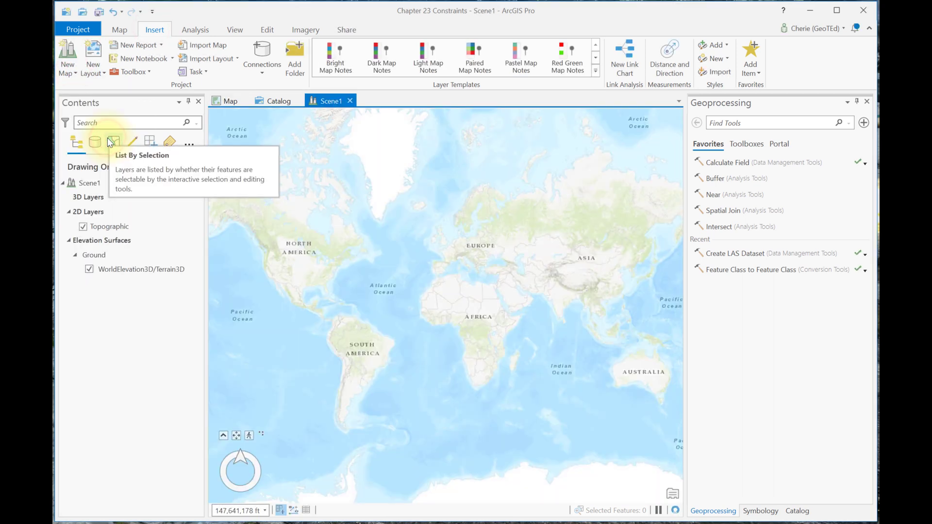
# Step: Add MesaCounty.lasd and the building and lake constraint layers from Catalog to Scene1
pyautogui.click(274, 101)
pyautogui.rightClick(264, 207)
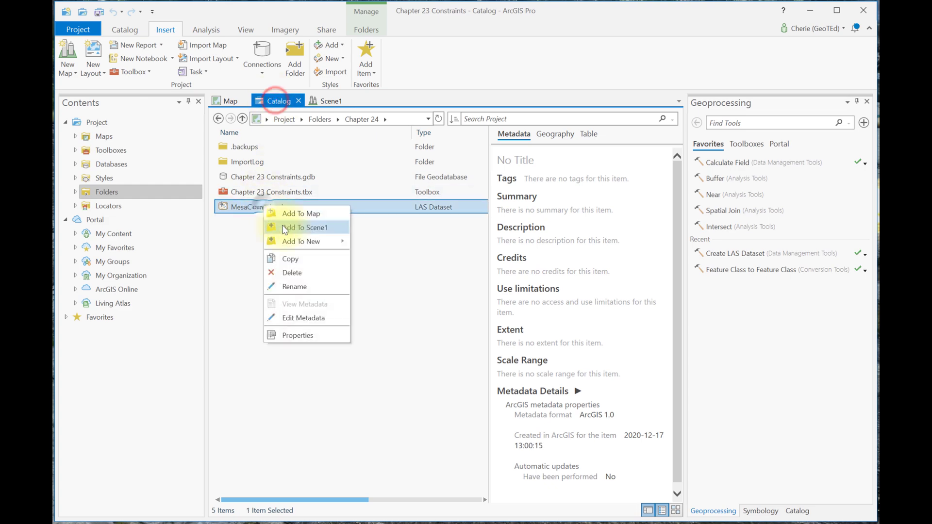
pyautogui.click(301, 228)
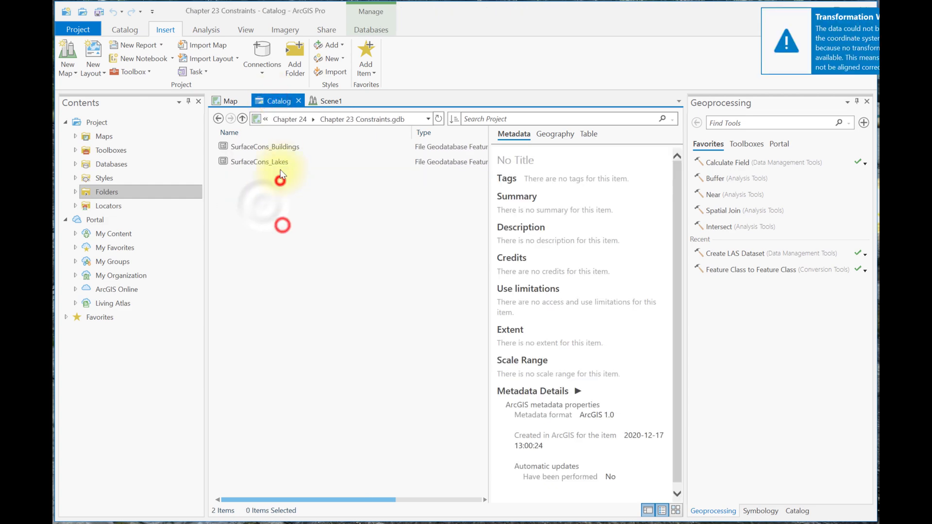
pyautogui.rightClick(233, 161)
pyautogui.click(294, 186)
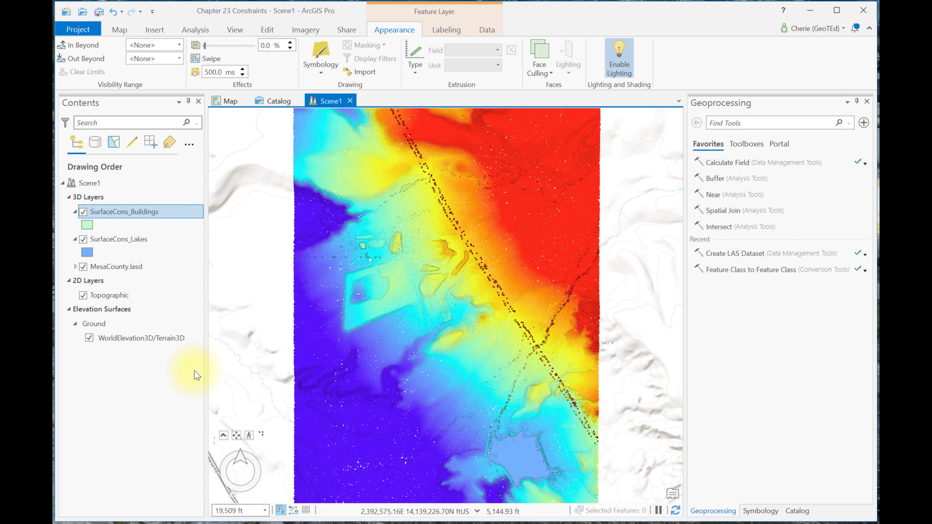
# Step: Display only the ground-classified points of MesaCounty.lasd
pyautogui.click(127, 267)
pyautogui.click(570, 70)
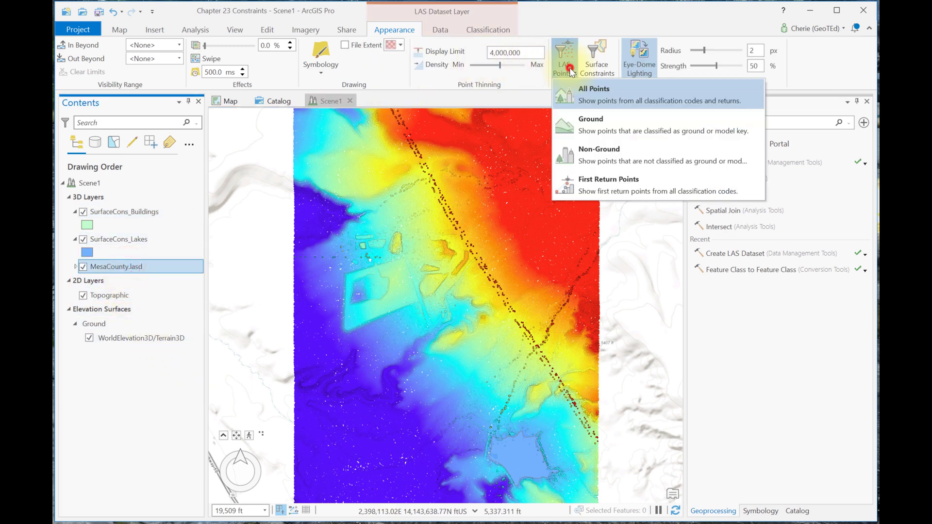
pyautogui.click(600, 127)
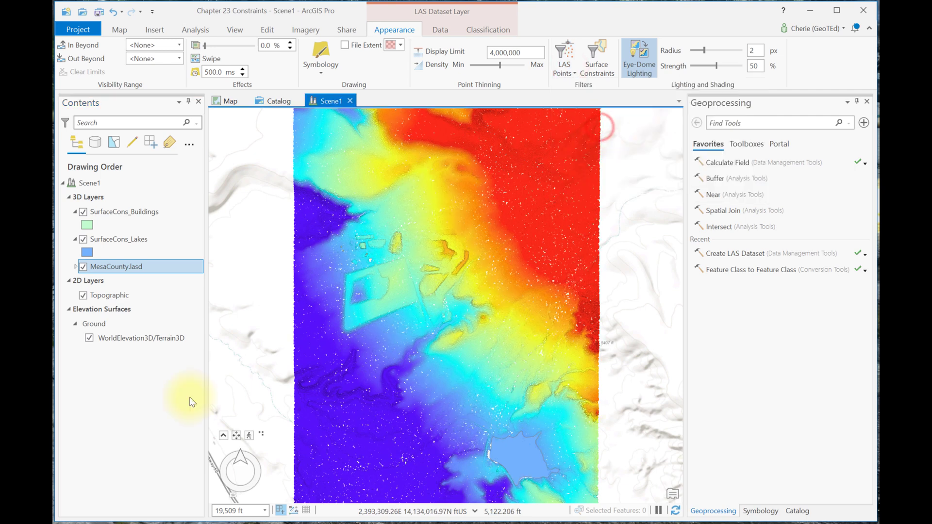
# Step: Turn off the SurfaceCons_Buildings and SurfaceCons_Lakes surface constraints in MesaCounty.lasd's layer properties
pyautogui.rightClick(124, 266)
pyautogui.click(160, 466)
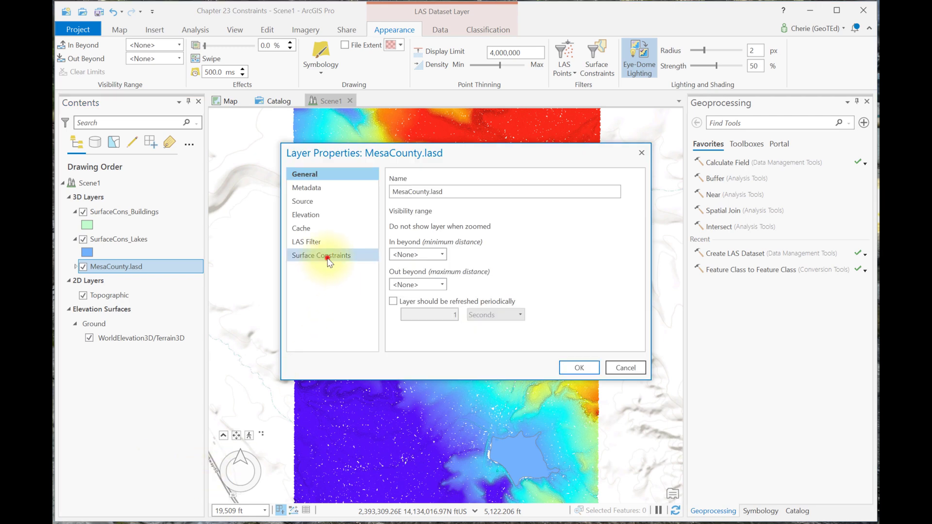
pyautogui.click(325, 261)
pyautogui.click(406, 199)
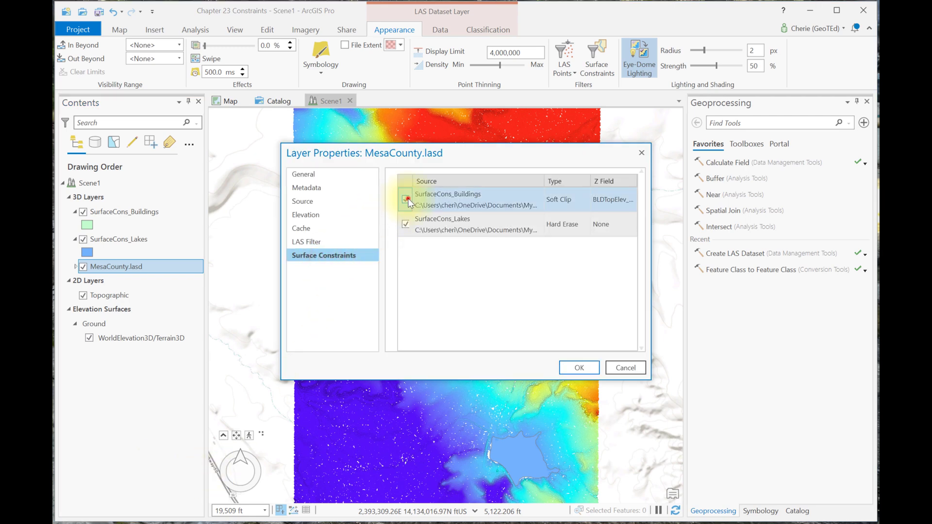
pyautogui.keyDown('shift'); pyautogui.click(408, 221); pyautogui.keyUp('shift')
pyautogui.click(405, 224)
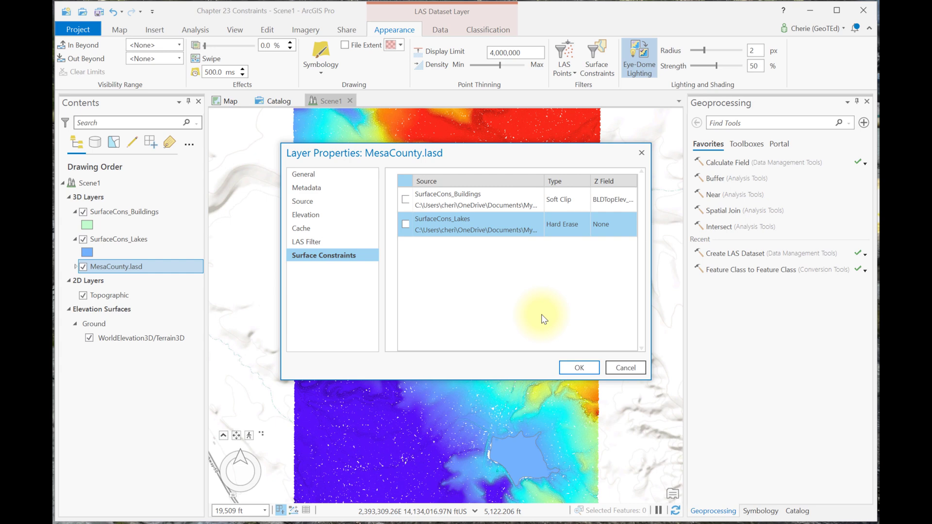
pyautogui.click(580, 369)
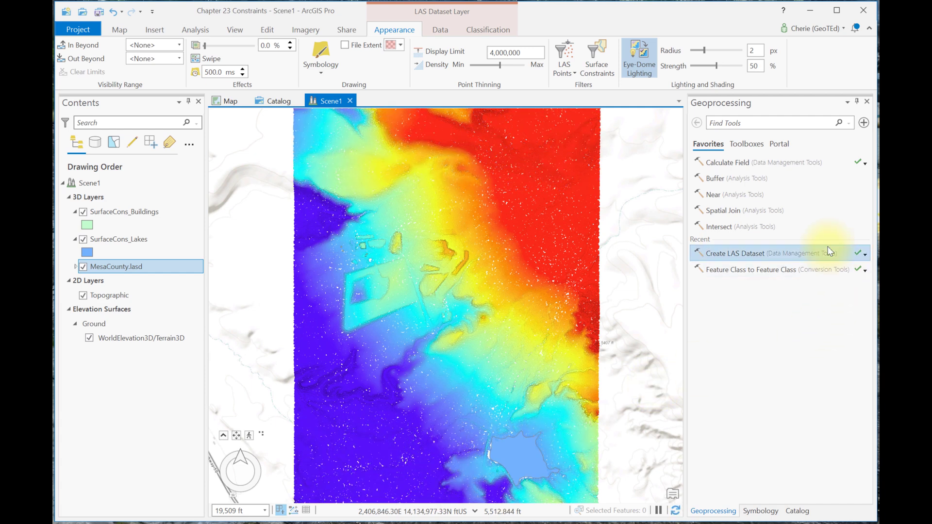
# Step: Run LAS Dataset To Raster on MesaCounty.lasd, outputting DEM10_NoSc at cell size 10
pyautogui.click(781, 123)
pyautogui.write('LAS DAta')
pyautogui.click(746, 210)
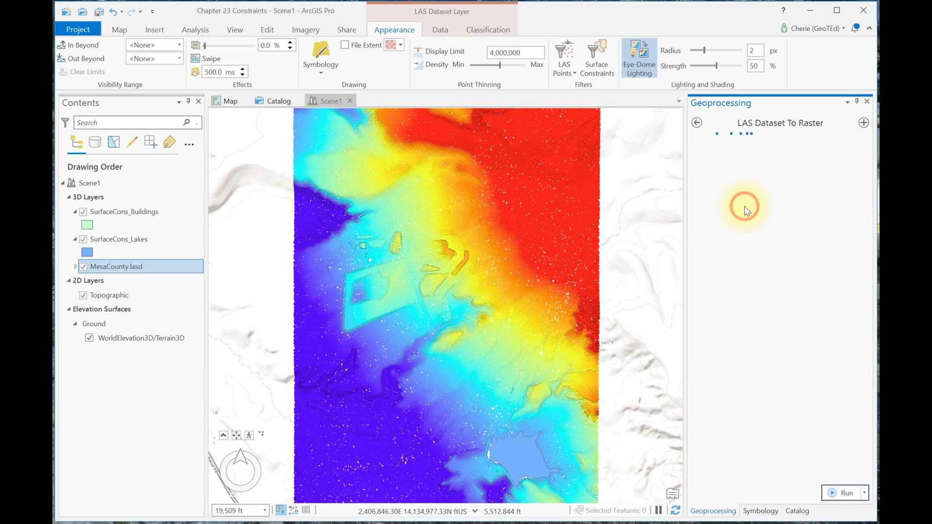
pyautogui.click(847, 176)
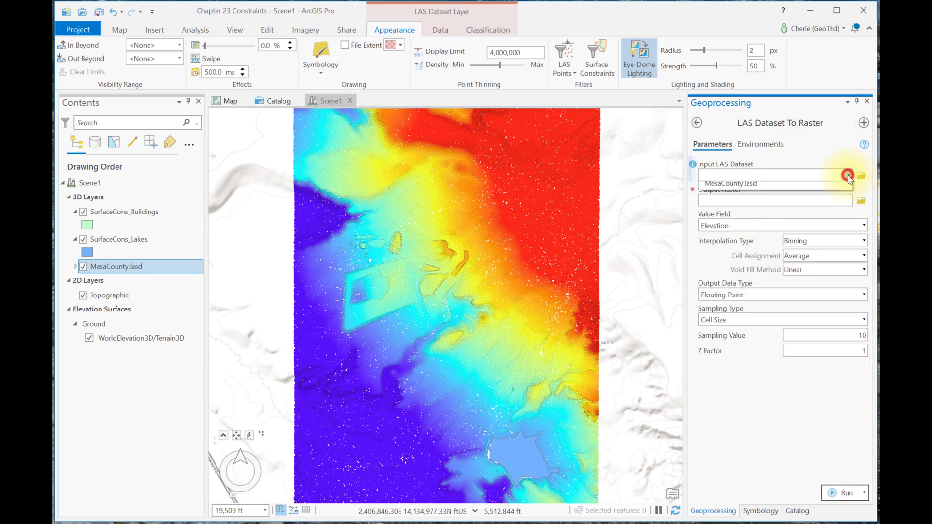
pyautogui.click(792, 184)
pyautogui.click(754, 201)
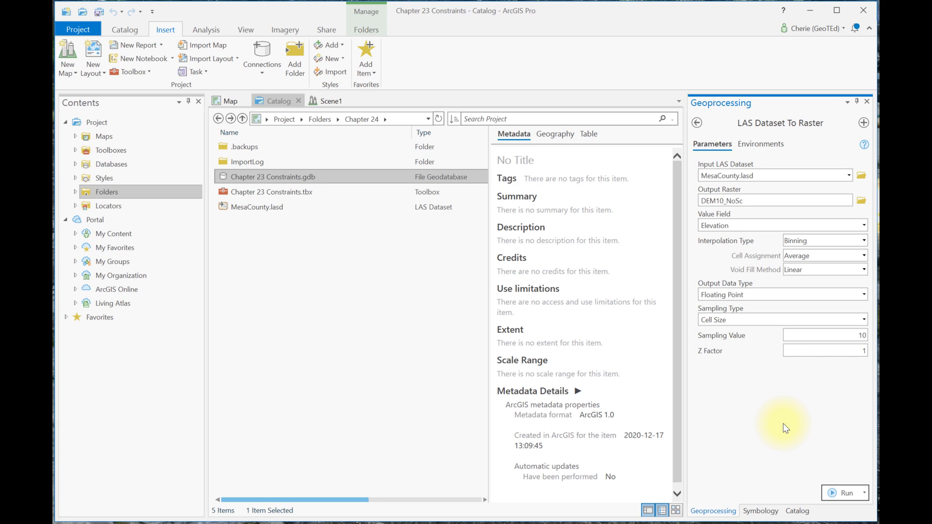
pyautogui.click(842, 493)
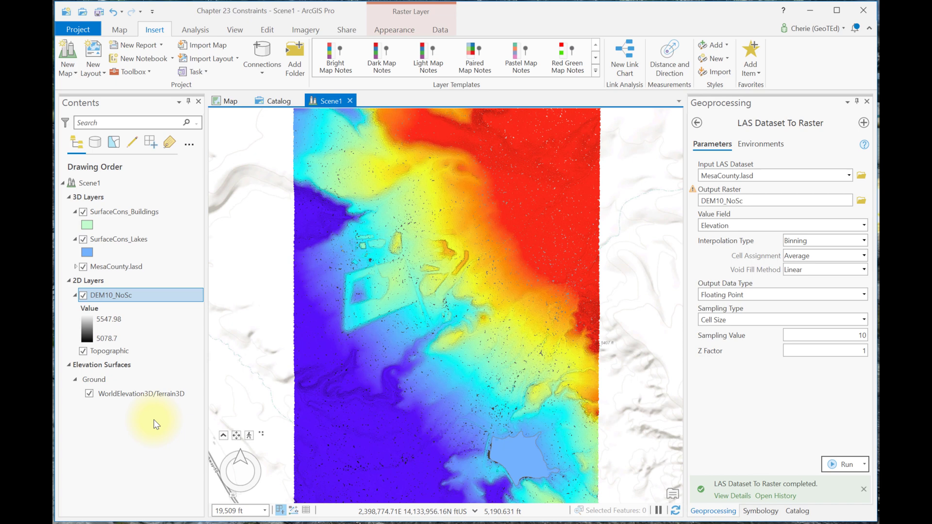
# Step: Hide the SurfaceCons_Lakes and MesaCounty.lasd layers, leaving DEM10_NoSc selected
pyautogui.click(83, 239)
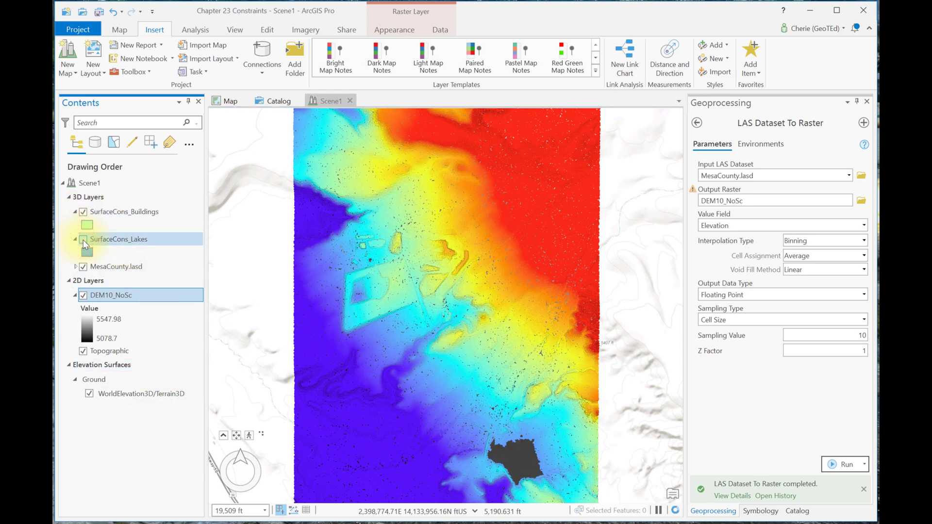
pyautogui.click(84, 268)
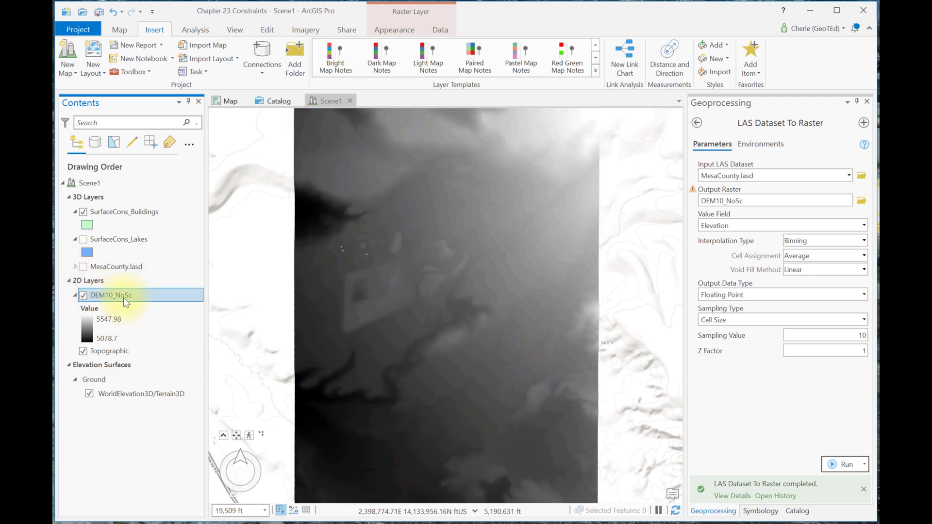
pyautogui.click(127, 298)
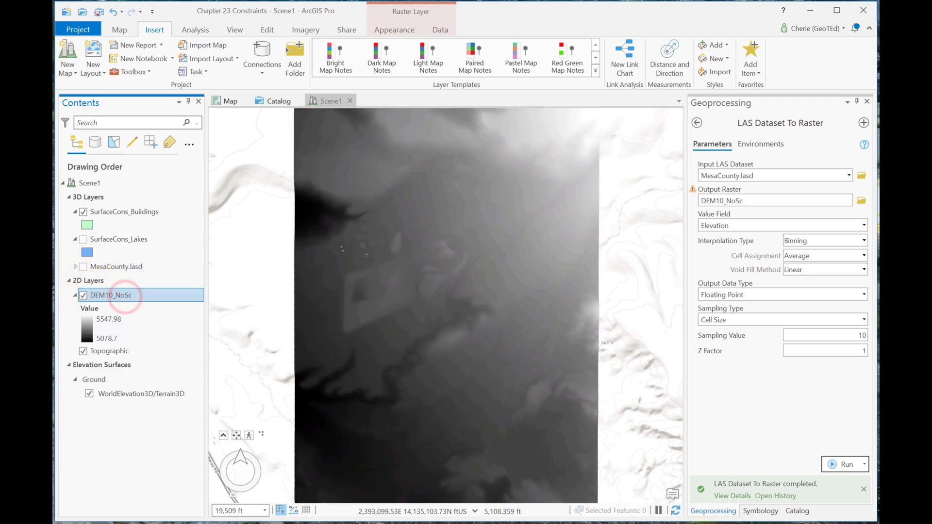
# Step: Symbolize DEM10_NoSc with a green-to-brown colour scheme and a Standard Deviation stretch
pyautogui.click(756, 512)
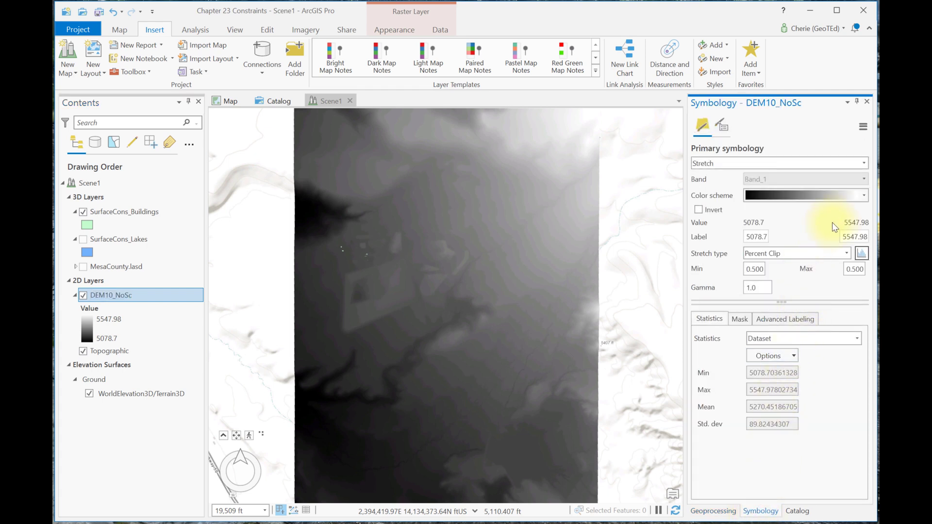
pyautogui.click(863, 197)
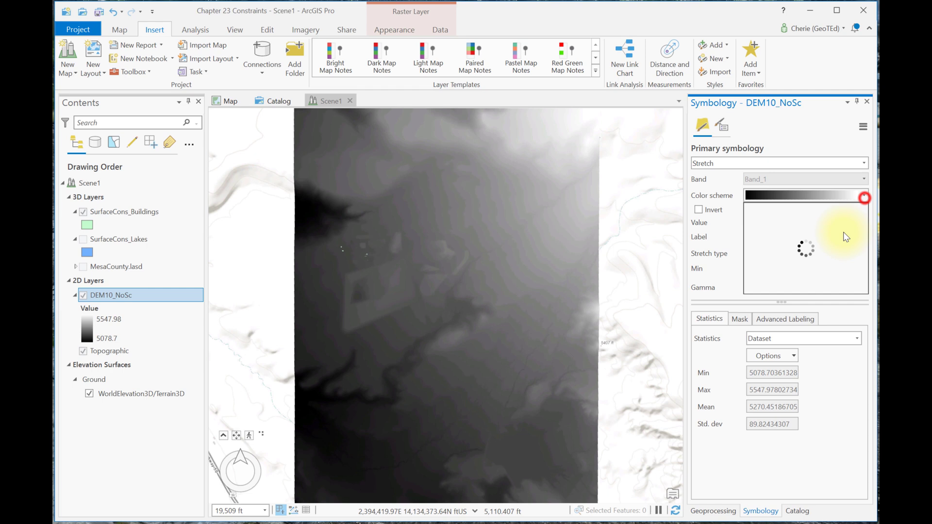
pyautogui.click(847, 205)
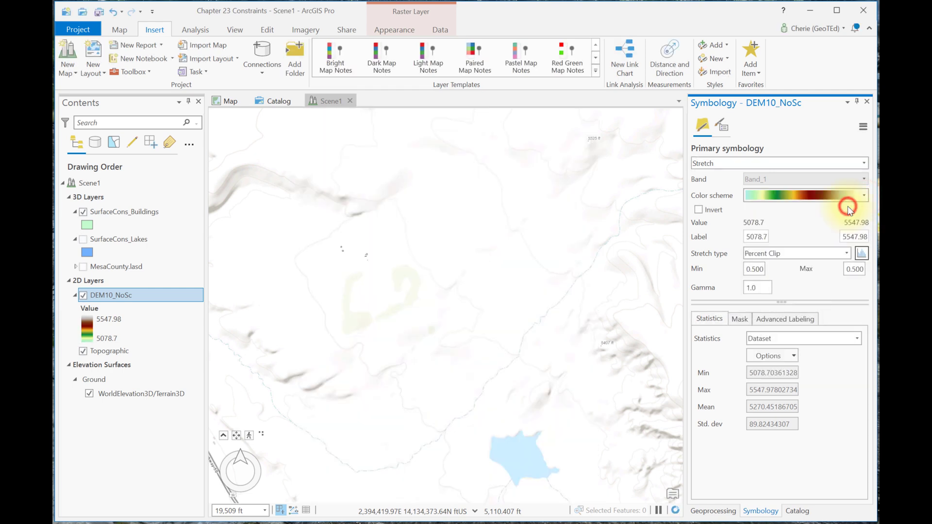
pyautogui.click(847, 253)
pyautogui.click(811, 386)
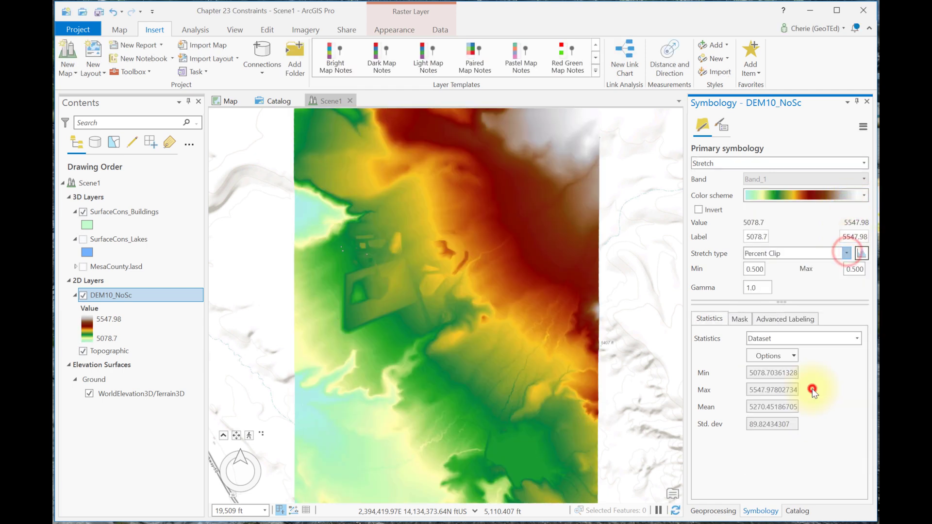
# Step: Pan across the styled DEM, then return to the Chapter 24 folder in Catalog
pyautogui.moveTo(557, 443); pyautogui.dragTo(481, 272)
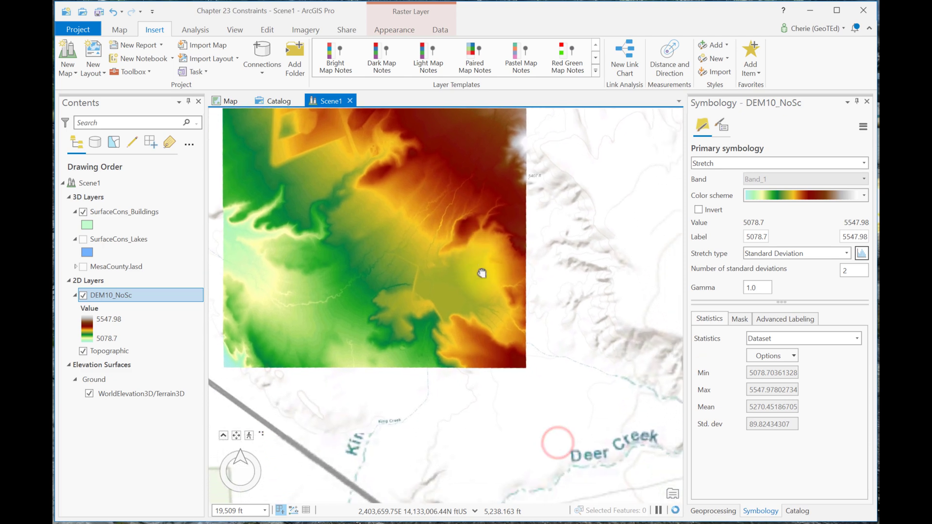
pyautogui.scroll(-2, 479, 281)
pyautogui.scroll(5, 478, 281)
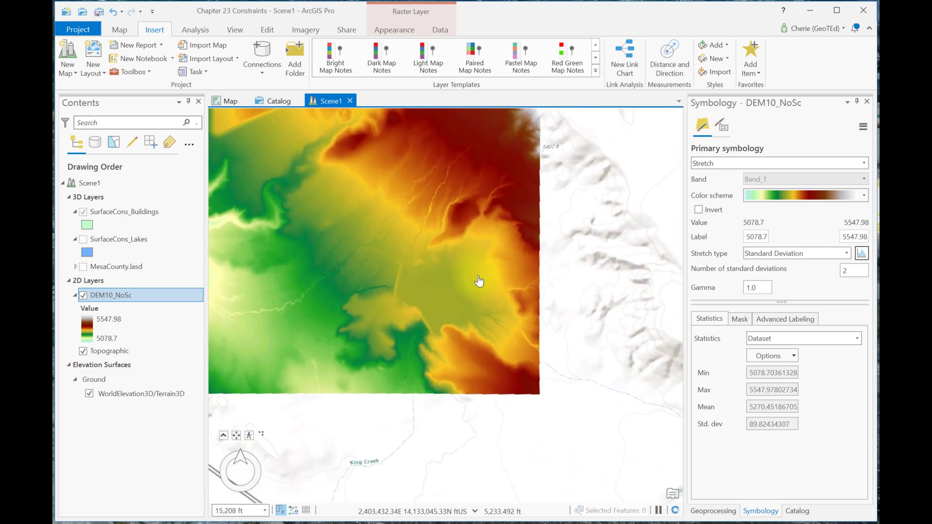
pyautogui.moveTo(497, 274); pyautogui.dragTo(653, 340)
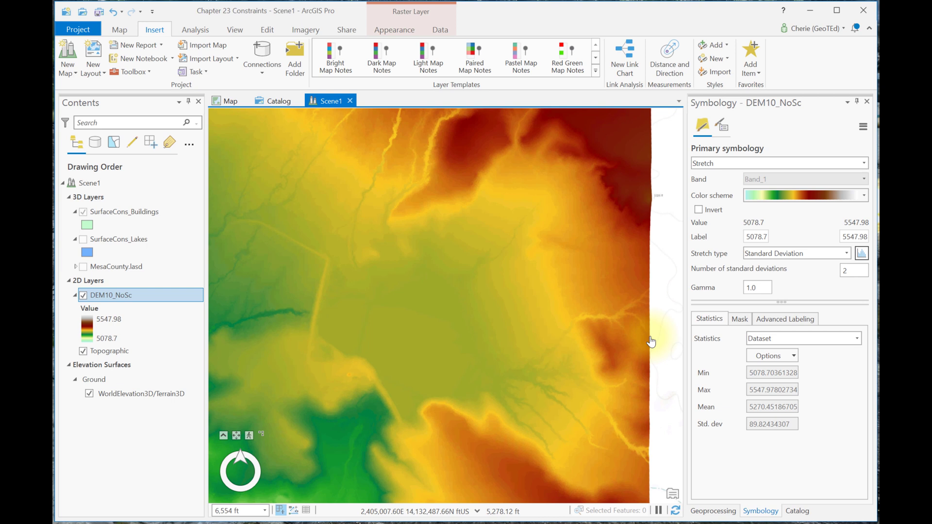
pyautogui.click(277, 100)
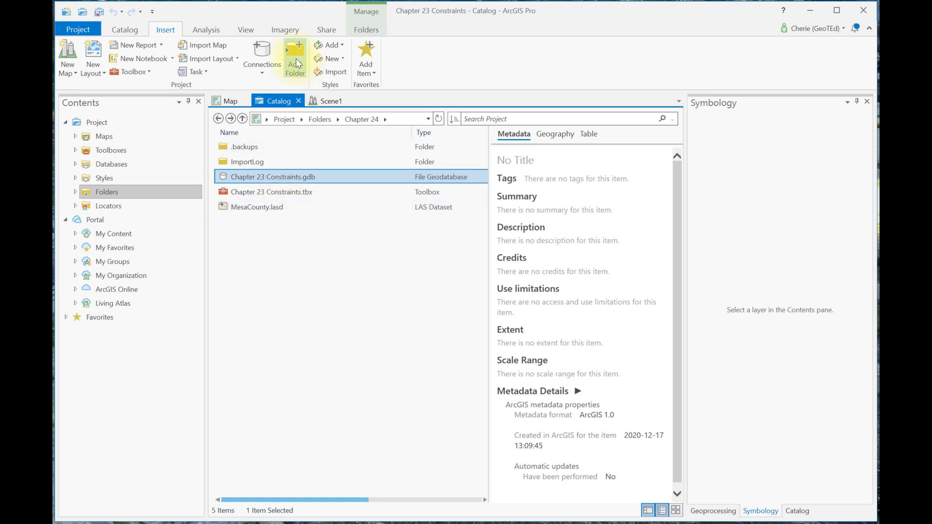
pyautogui.rightClick(279, 208)
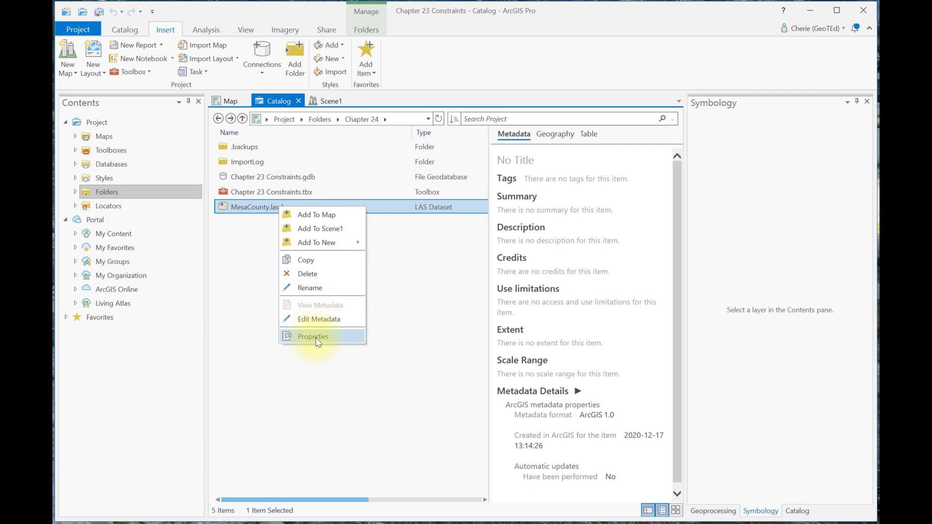
pyautogui.click(316, 337)
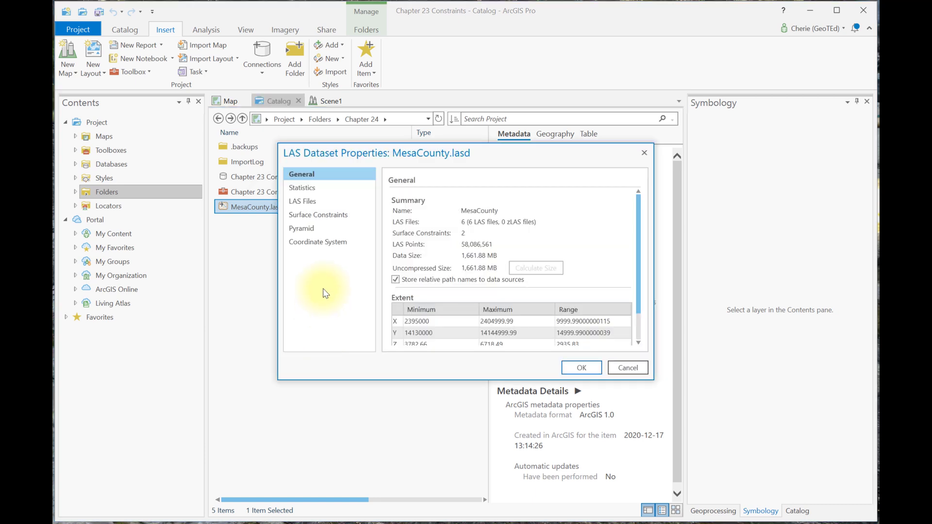
pyautogui.click(324, 220)
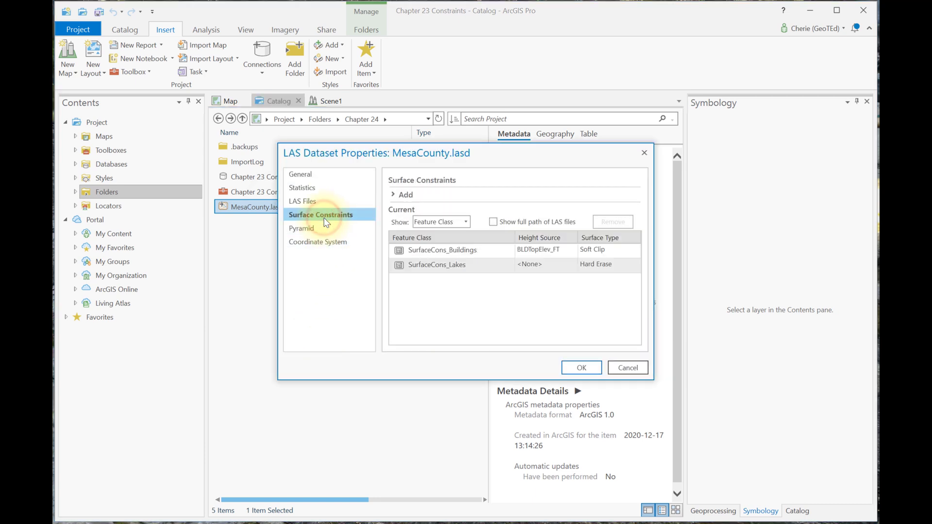
pyautogui.click(427, 251)
pyautogui.click(427, 264)
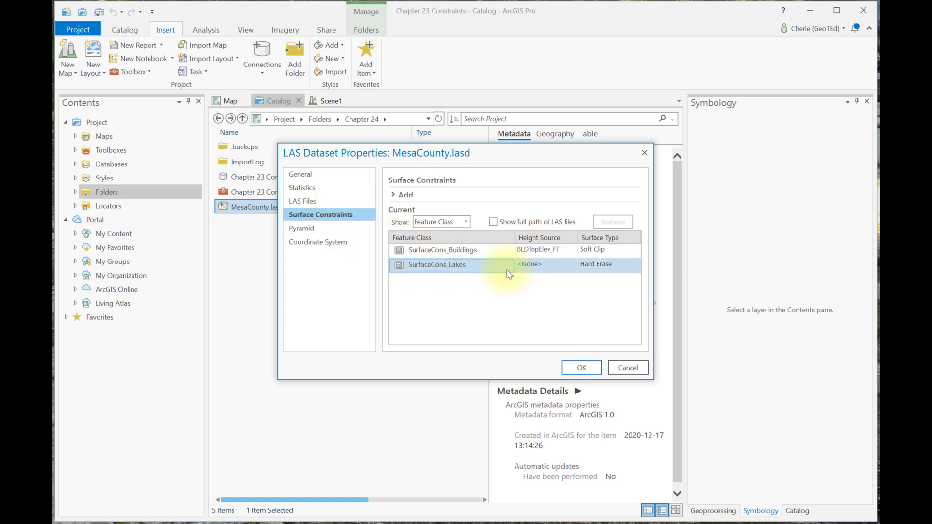
pyautogui.click(598, 270)
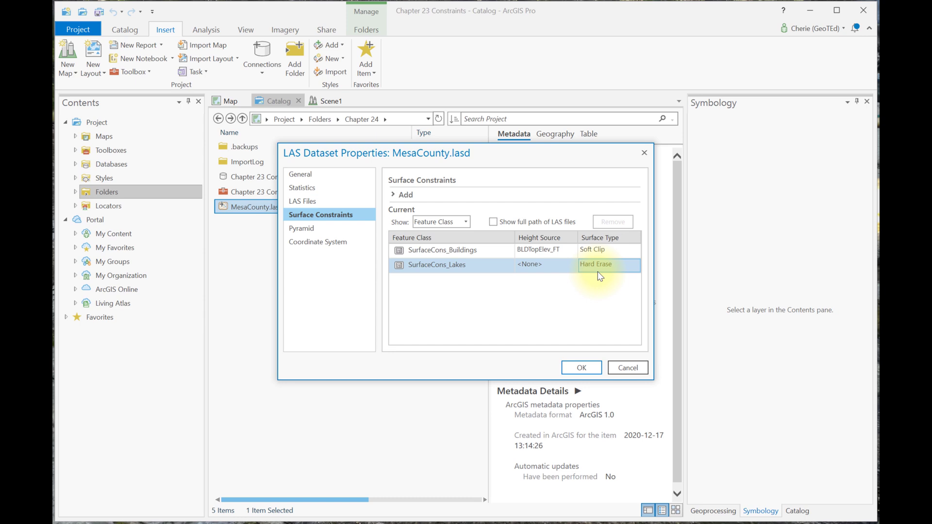
pyautogui.click(394, 195)
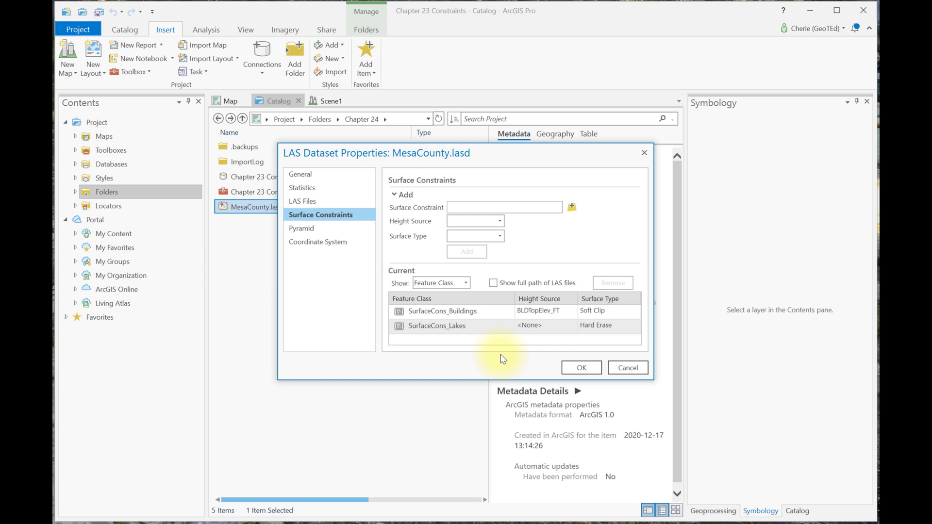
pyautogui.click(621, 372)
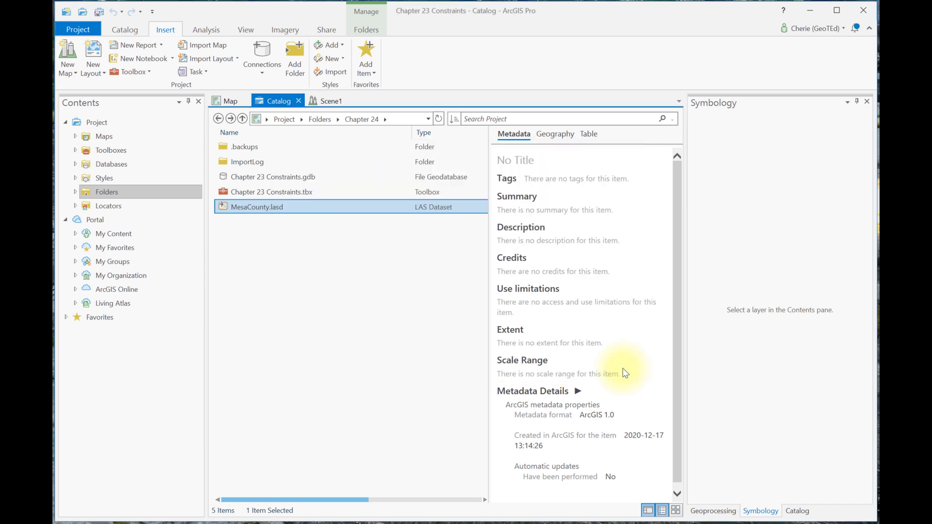
# Step: Enable the SurfaceCons_Lakes constraint on MesaCounty.lasd in Scene1, keeping buildings off
pyautogui.click(332, 101)
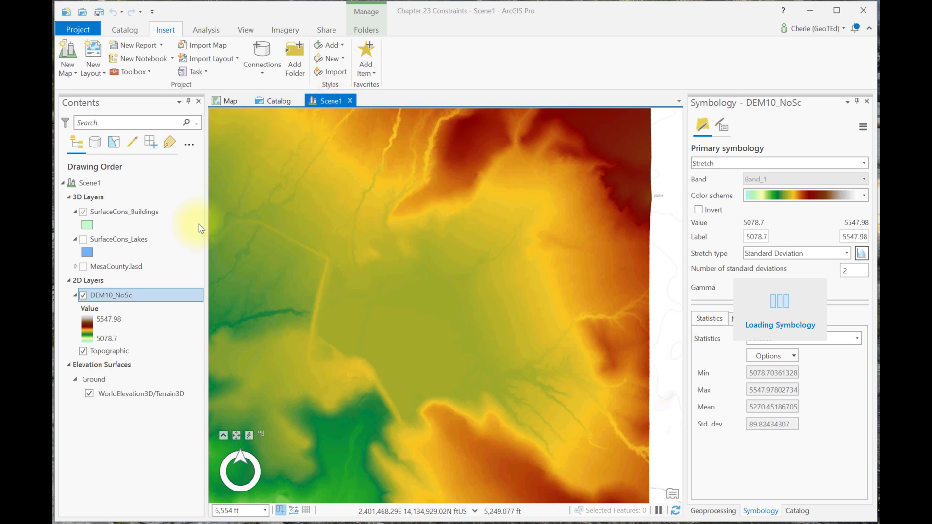
pyautogui.click(108, 268)
pyautogui.rightClick(108, 268)
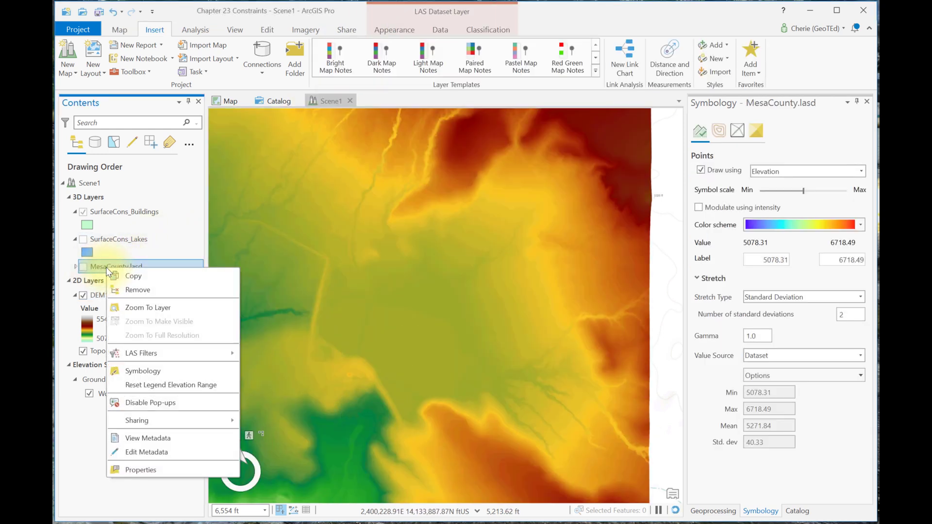
pyautogui.click(141, 470)
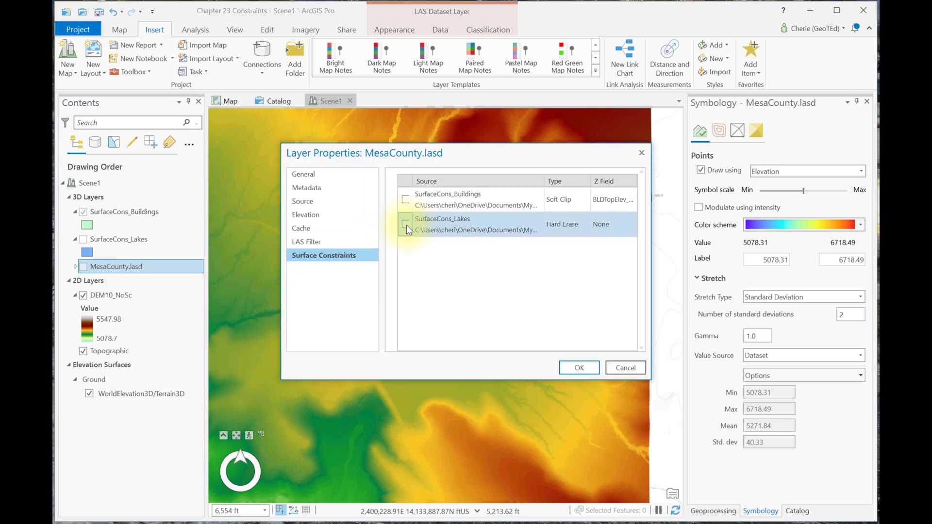
pyautogui.click(406, 224)
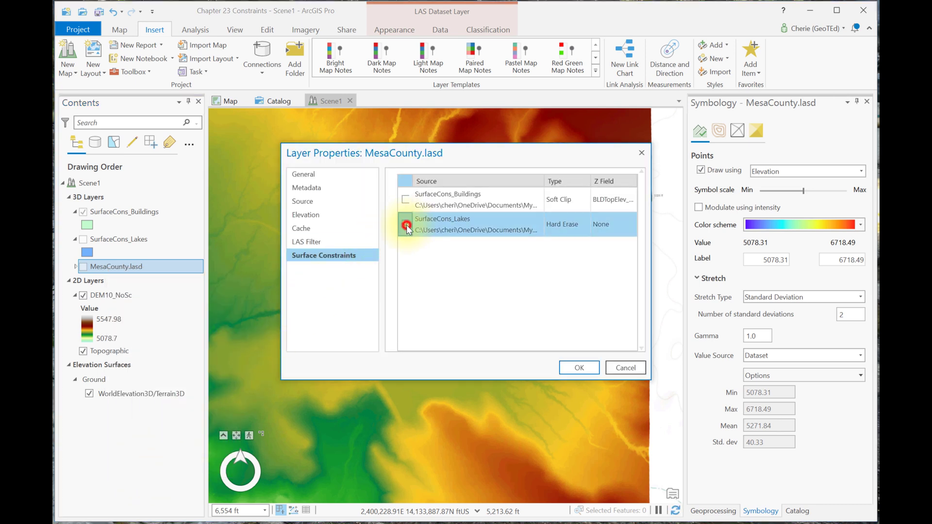
pyautogui.click(579, 368)
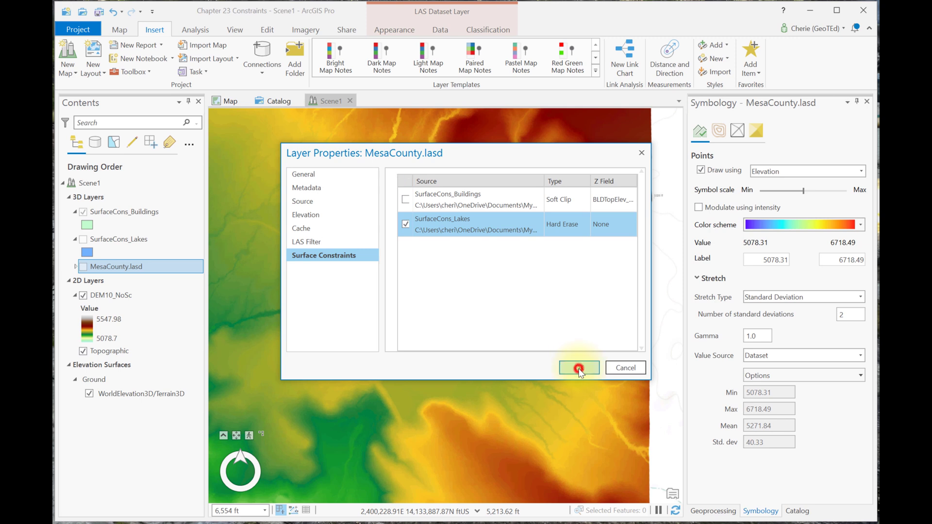
# Step: Hide DEM10_NoSc and rerun LAS Dataset To Raster with output DEM10_Sc
pyautogui.click(82, 296)
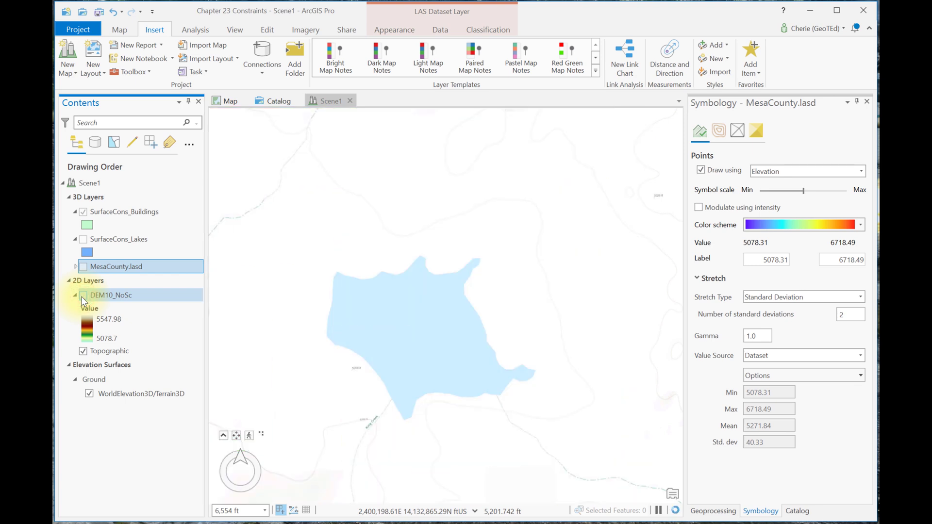
pyautogui.click(712, 511)
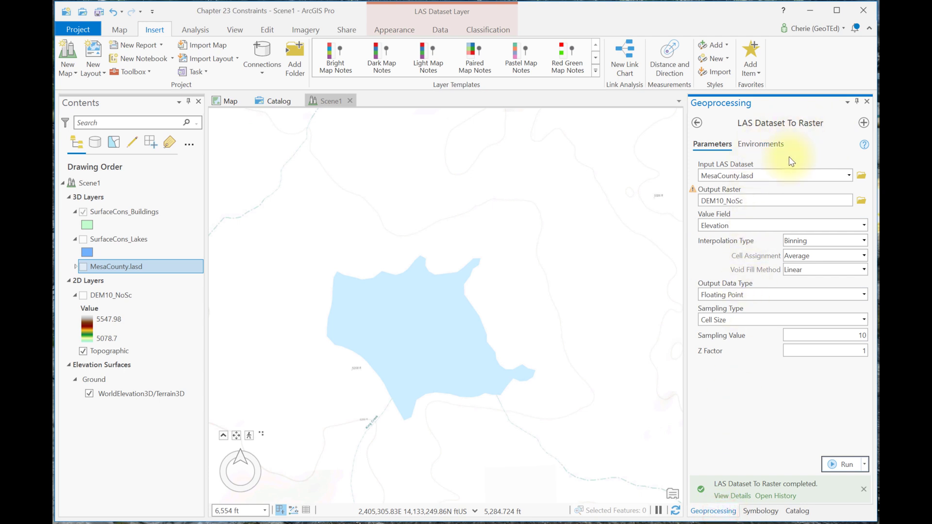
pyautogui.click(733, 201)
pyautogui.press('BackSpace')
pyautogui.press('BackSpace')
pyautogui.click(840, 462)
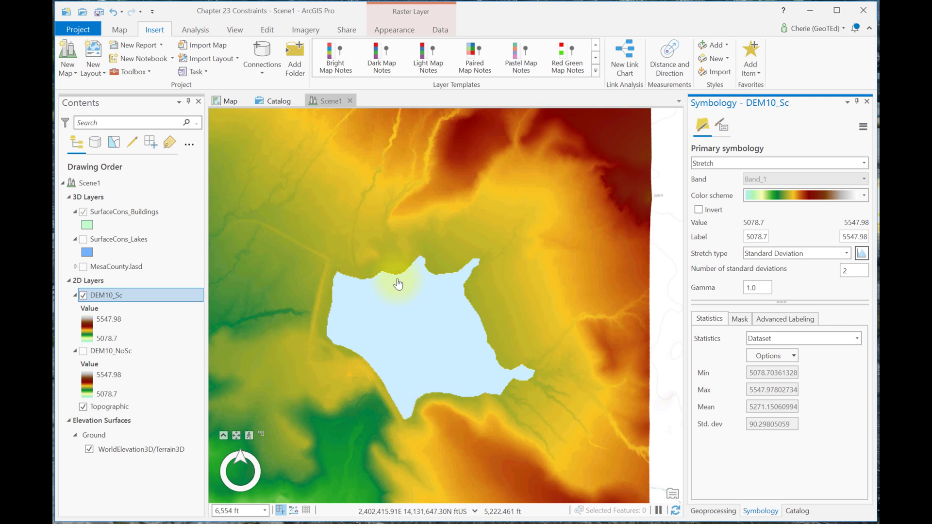
# Step: Remove the SurfaceCons_Lakes constraint from the MesaCounty.lasd dataset properties
pyautogui.click(277, 103)
pyautogui.rightClick(265, 208)
pyautogui.click(290, 339)
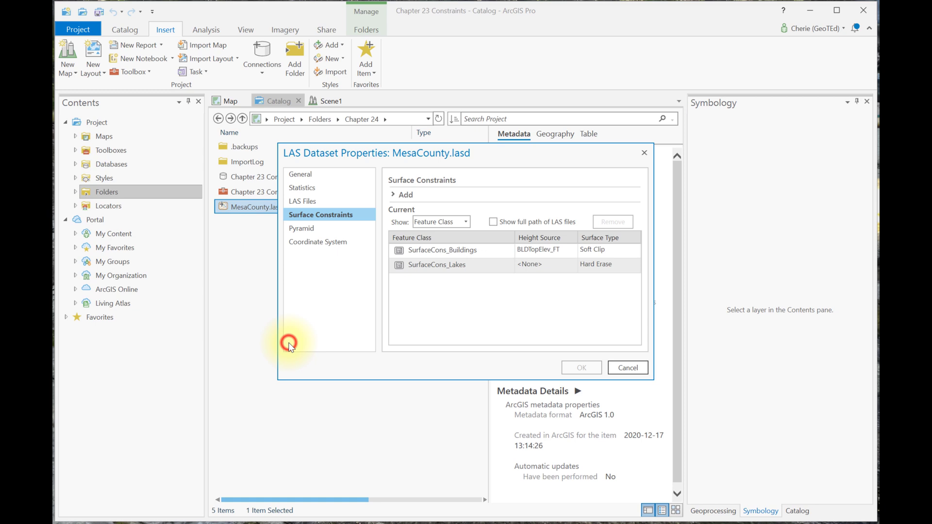
pyautogui.click(347, 221)
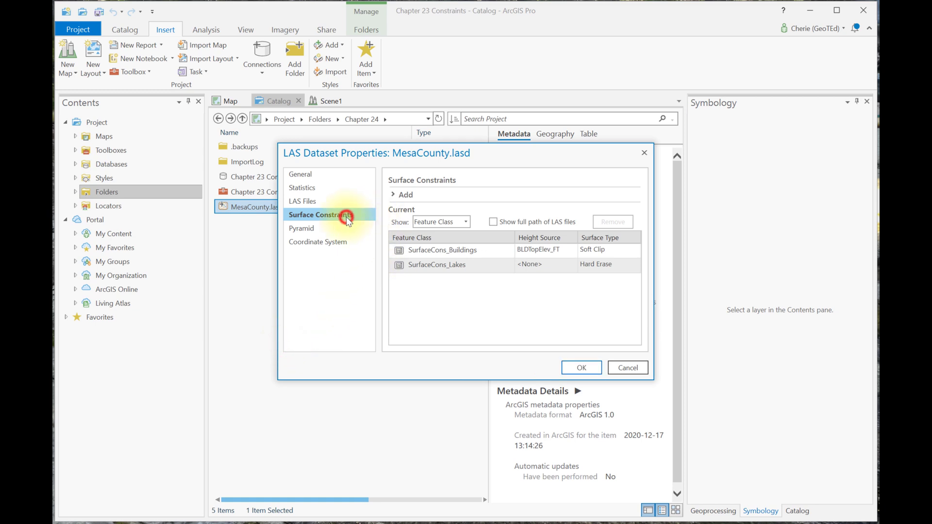
pyautogui.click(444, 266)
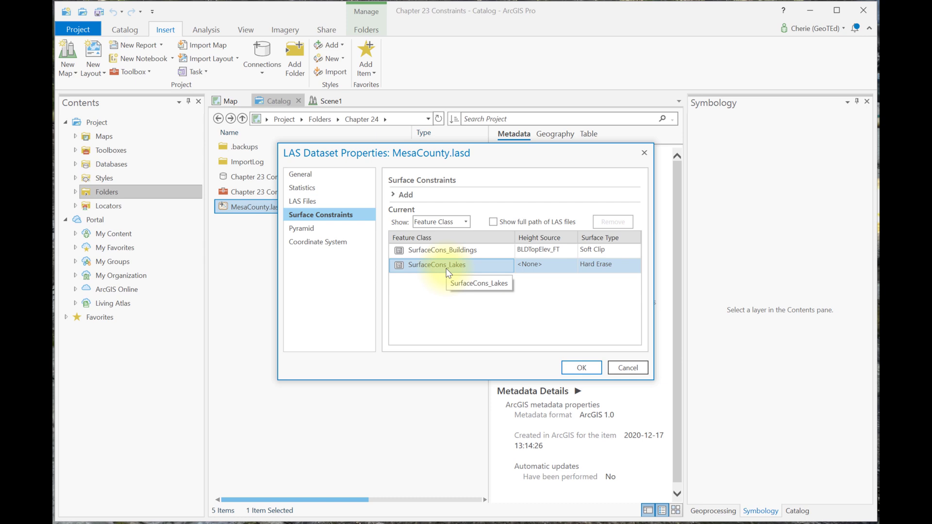
pyautogui.click(444, 268)
pyautogui.click(610, 221)
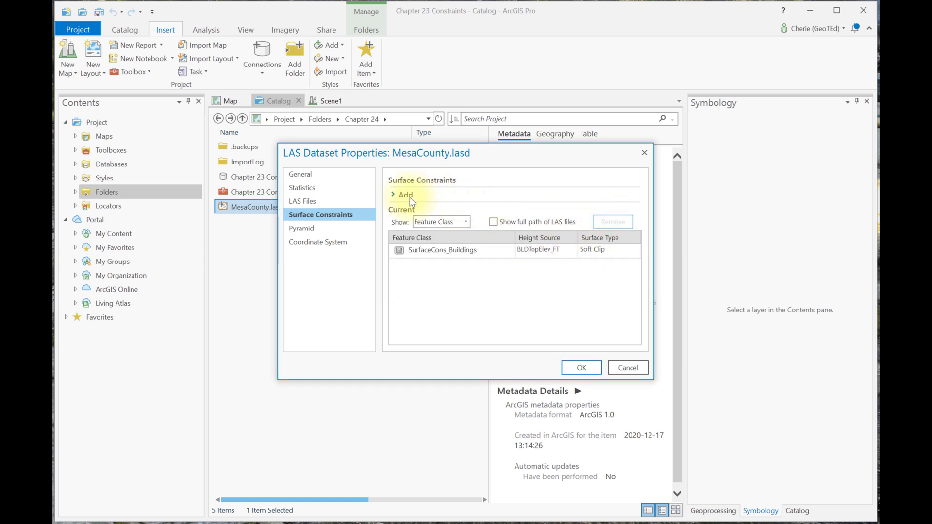
# Step: Re-add SurfaceCons_Lakes as a Soft Clip constraint, save, and go back to Scene1
pyautogui.click(393, 194)
pyautogui.click(572, 208)
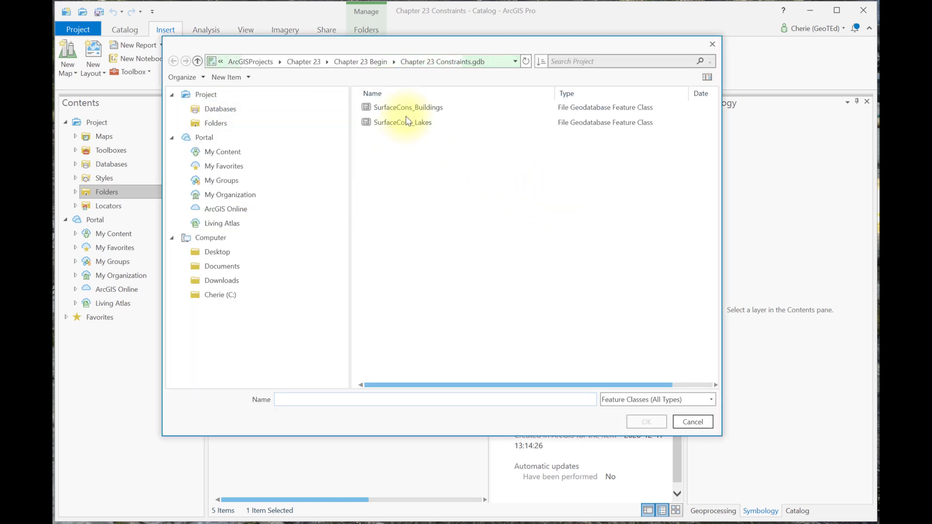
pyautogui.doubleClick(407, 122)
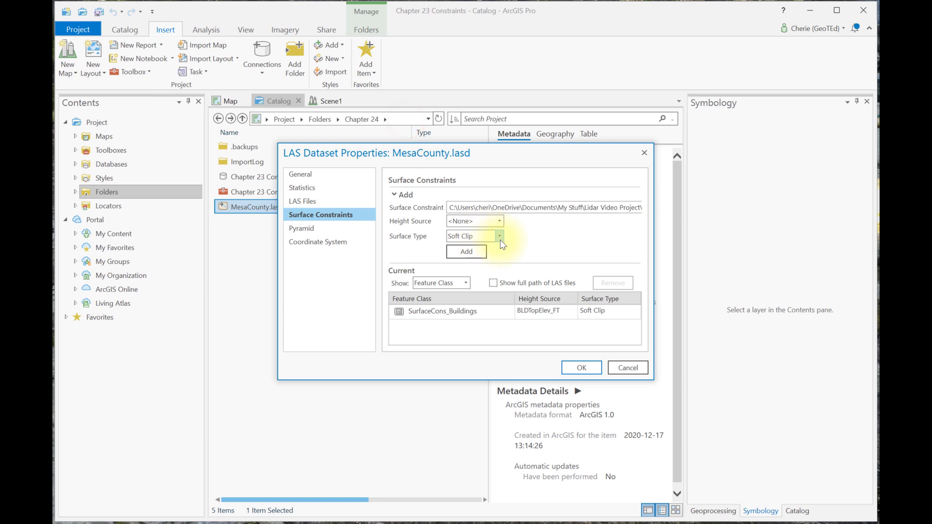
pyautogui.click(466, 252)
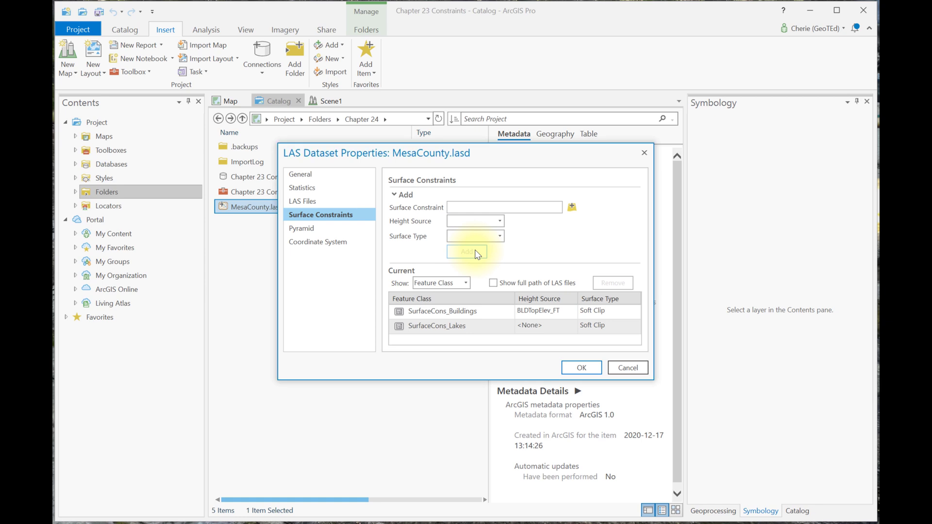
pyautogui.click(574, 363)
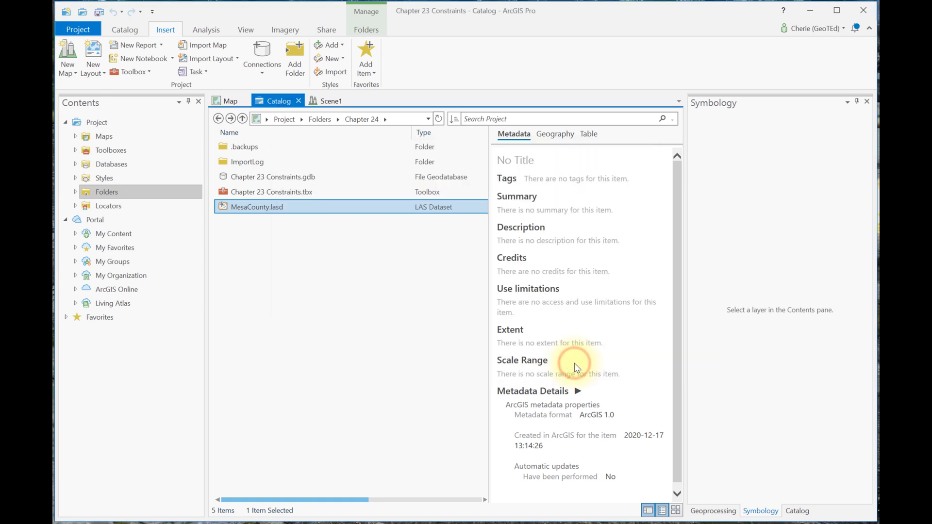
pyautogui.click(322, 100)
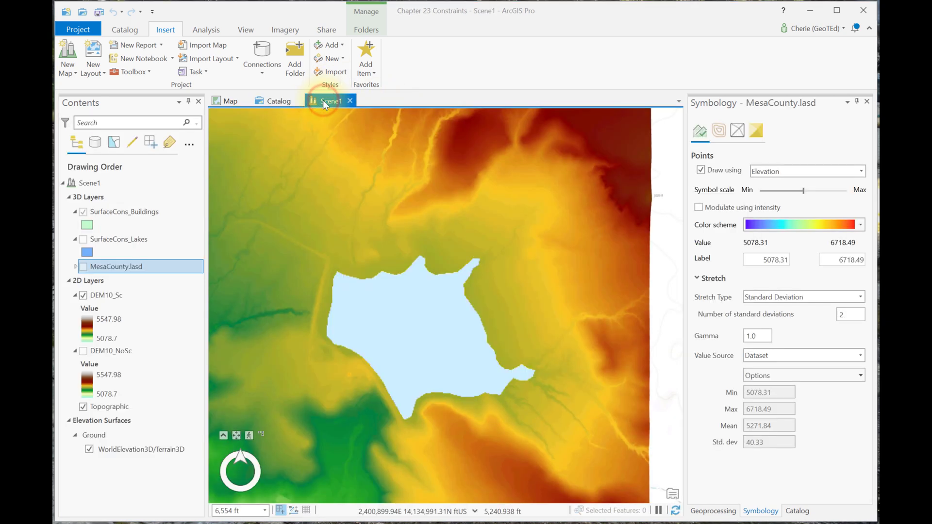
# Step: Enable the SurfaceCons_Lakes constraint on MesaCounty.lasd and rasterize it into SC_DEM10
pyautogui.rightClick(131, 275)
pyautogui.click(162, 475)
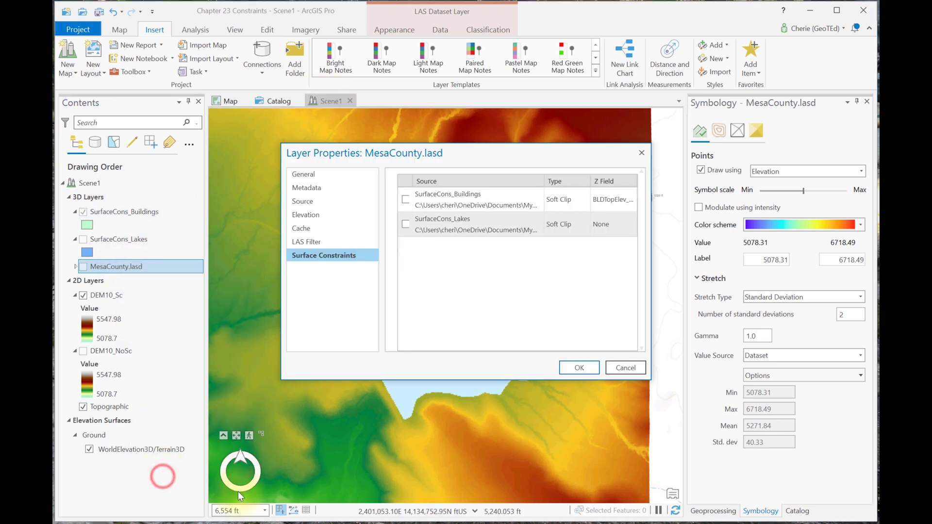
pyautogui.click(406, 224)
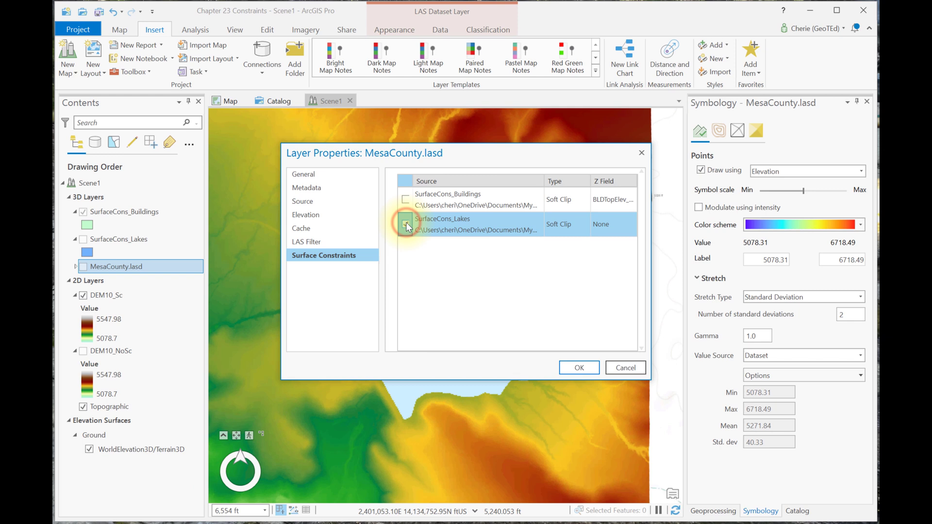
pyautogui.click(579, 367)
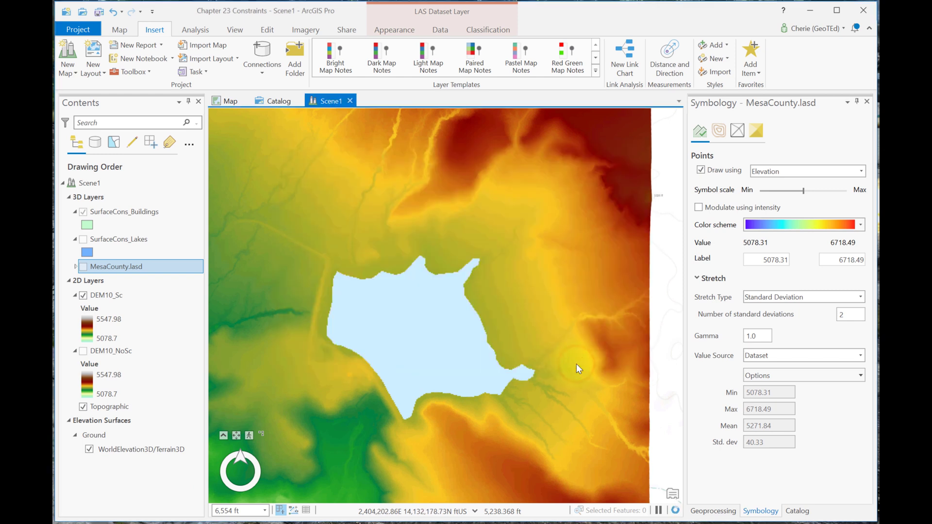
pyautogui.click(717, 510)
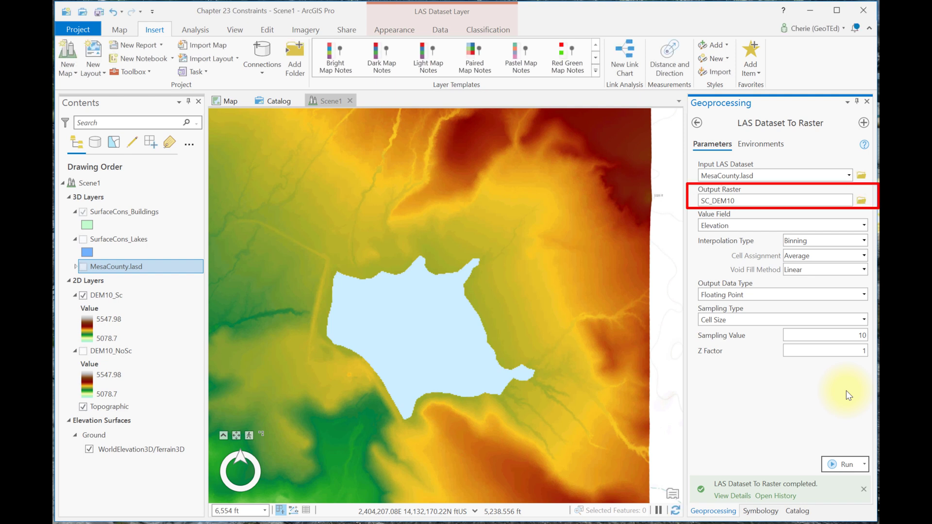
pyautogui.click(834, 464)
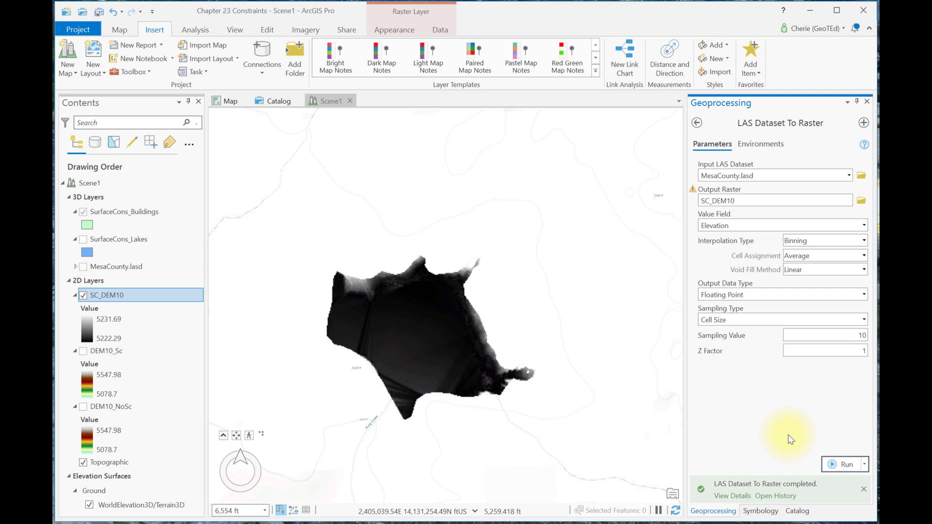
pyautogui.click(83, 350)
pyautogui.click(83, 295)
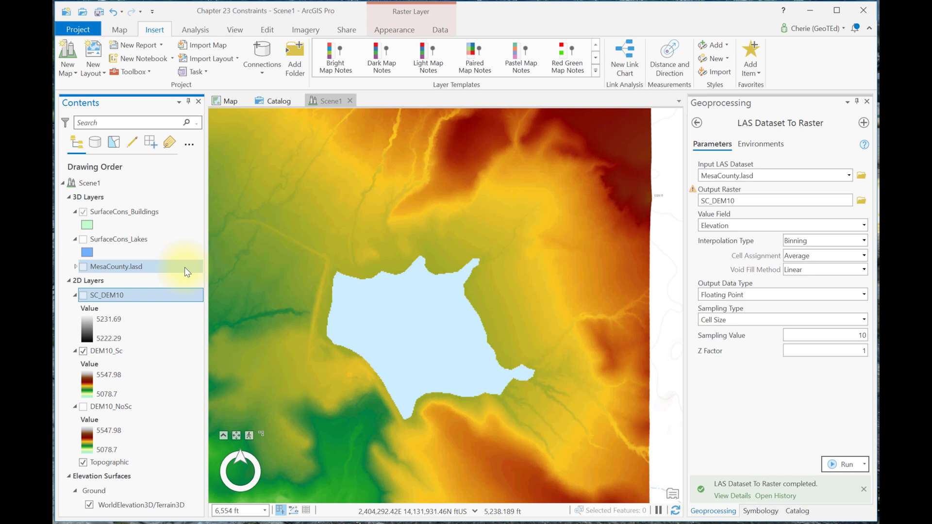
pyautogui.click(83, 351)
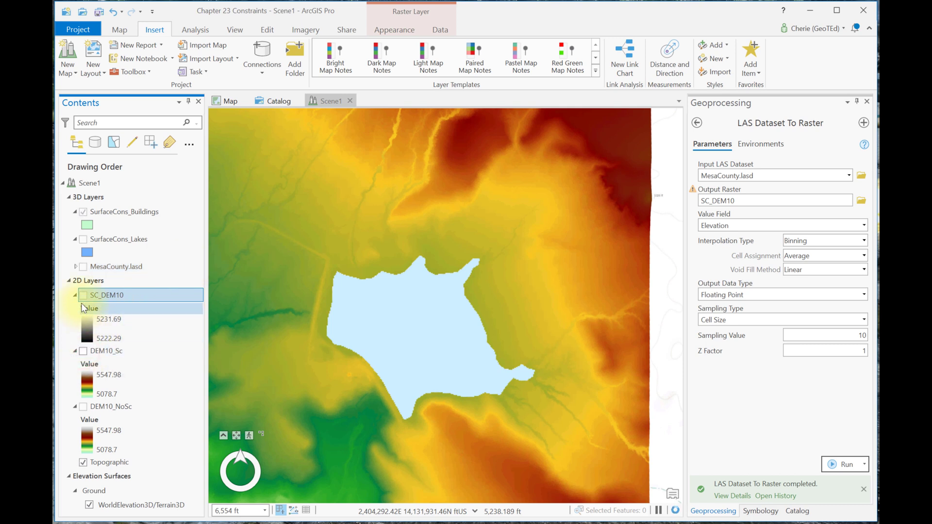
pyautogui.click(82, 295)
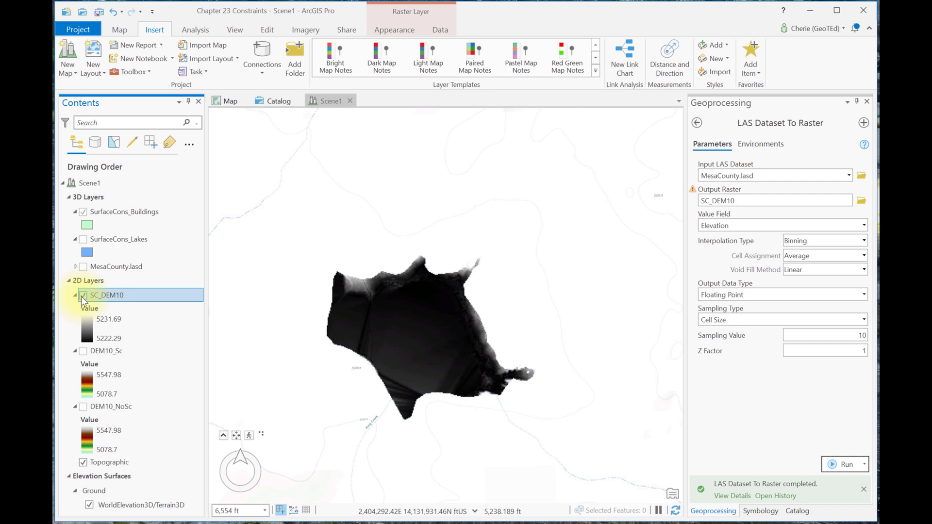
# Step: Open the SurfaceCons_Lakes attribute table and add a new field
pyautogui.rightClick(118, 240)
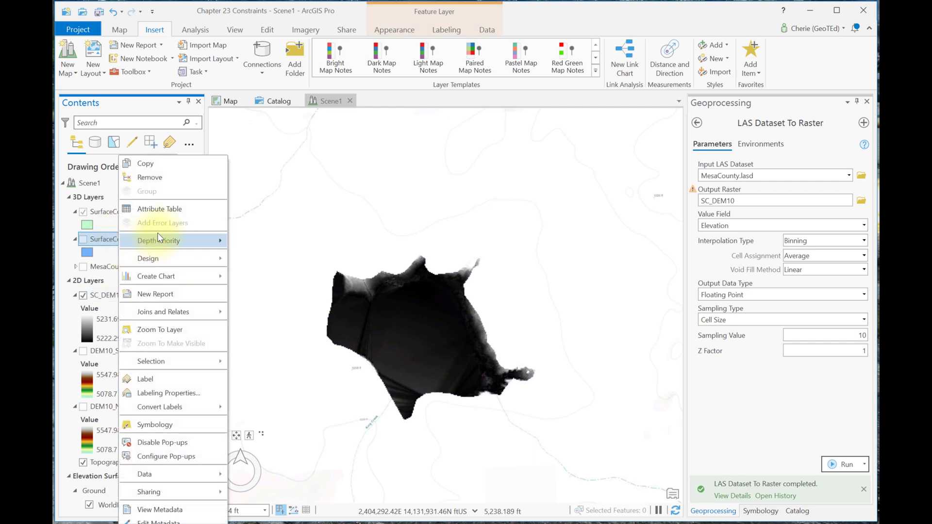
pyautogui.click(176, 215)
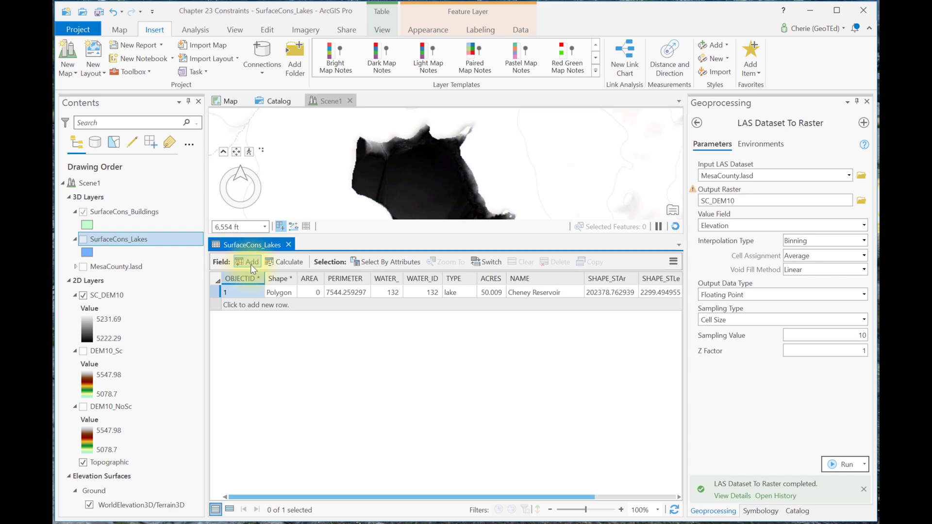
pyautogui.click(251, 265)
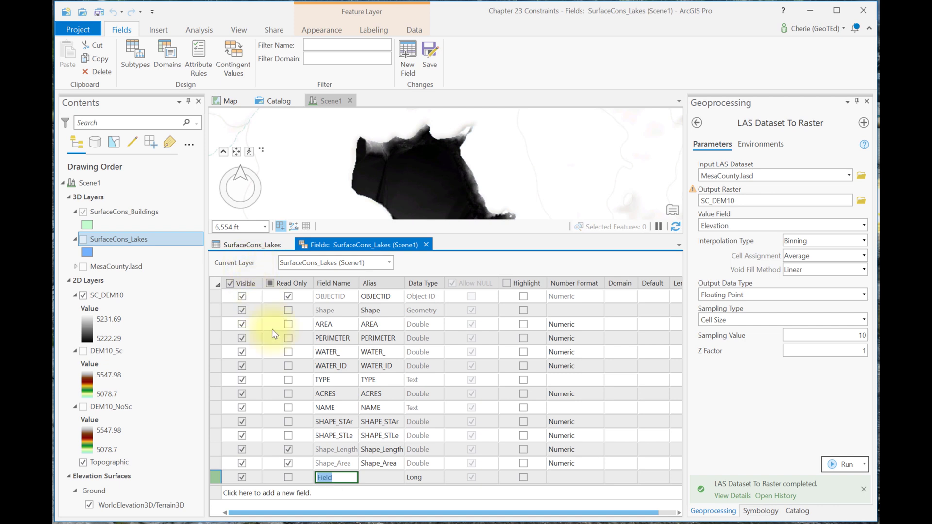
# Step: Rename the new field to WaterBtmEle
pyautogui.click(341, 482)
pyautogui.doubleClick(341, 482)
pyautogui.write('Water')
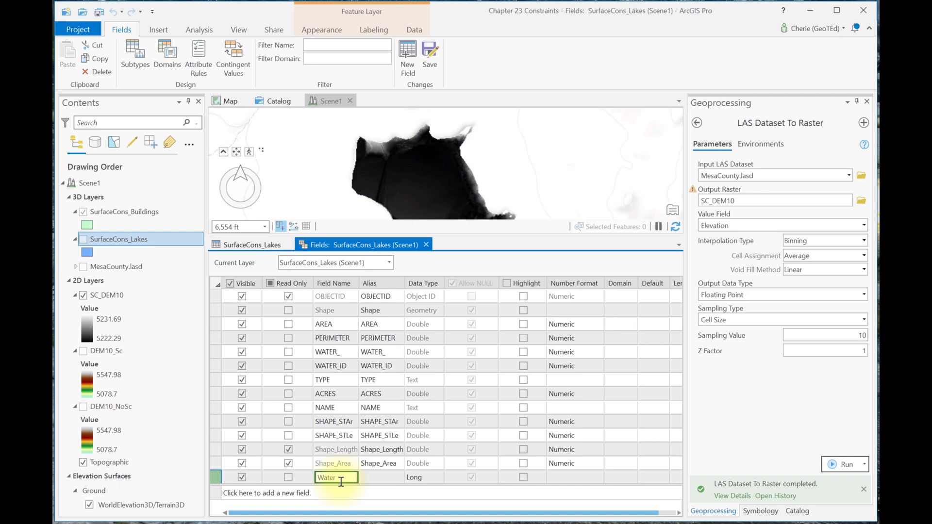
pyautogui.write('BtmEle')
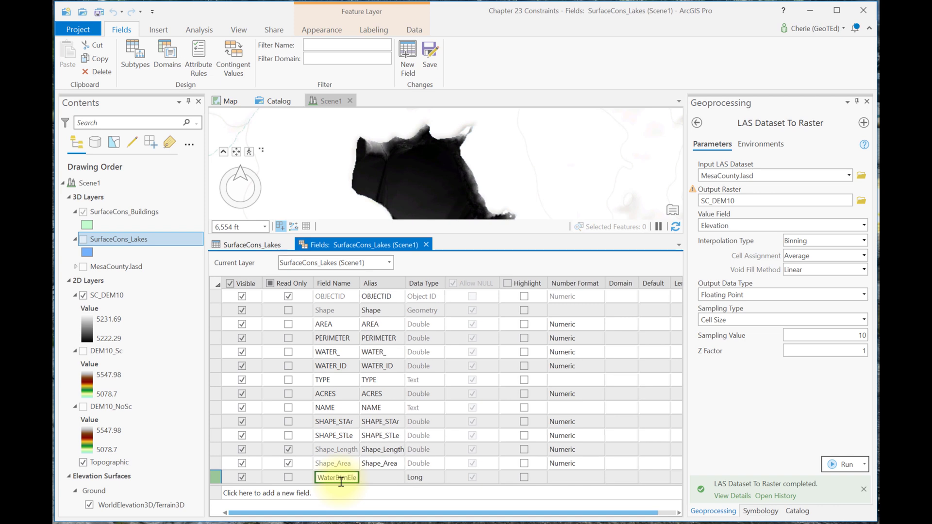
pyautogui.click(597, 480)
# Step: Give WaterBtmEle a Numeric number format, save the field, and return to the attribute table
pyautogui.click(598, 478)
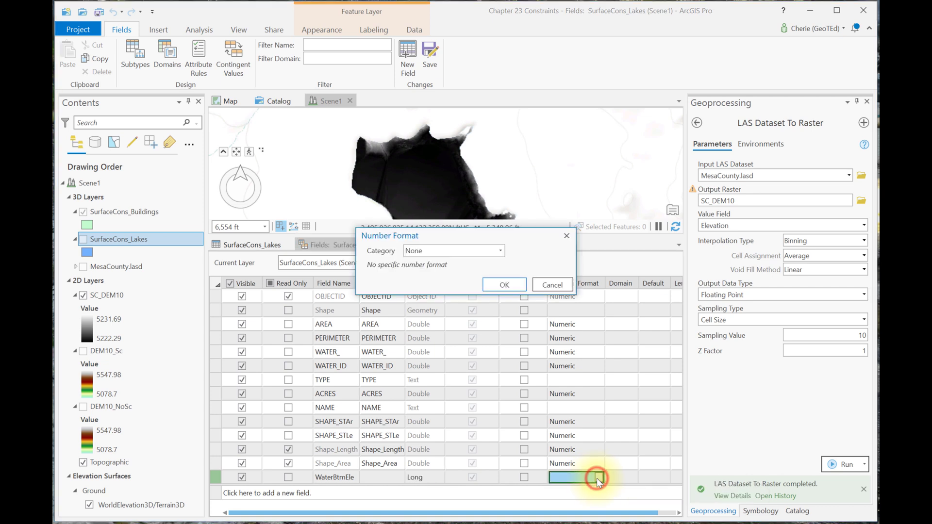
pyautogui.click(498, 251)
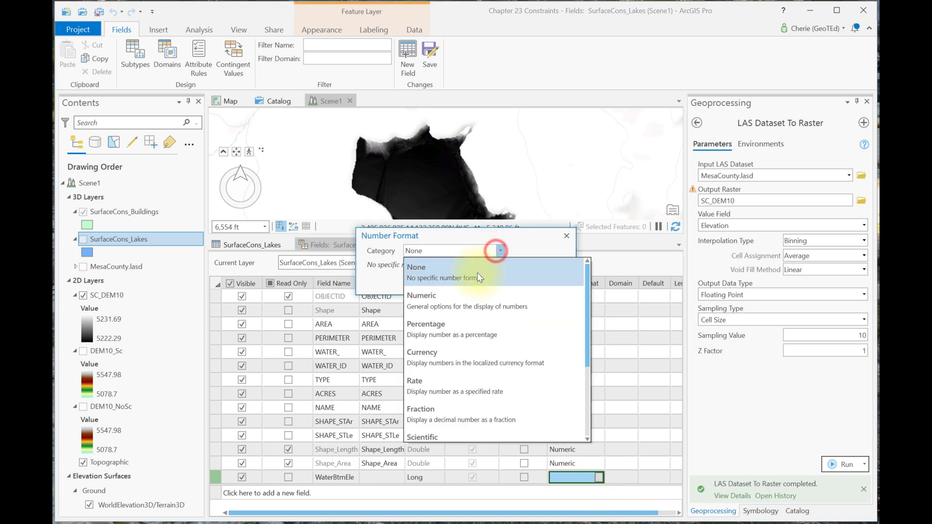
pyautogui.click(468, 303)
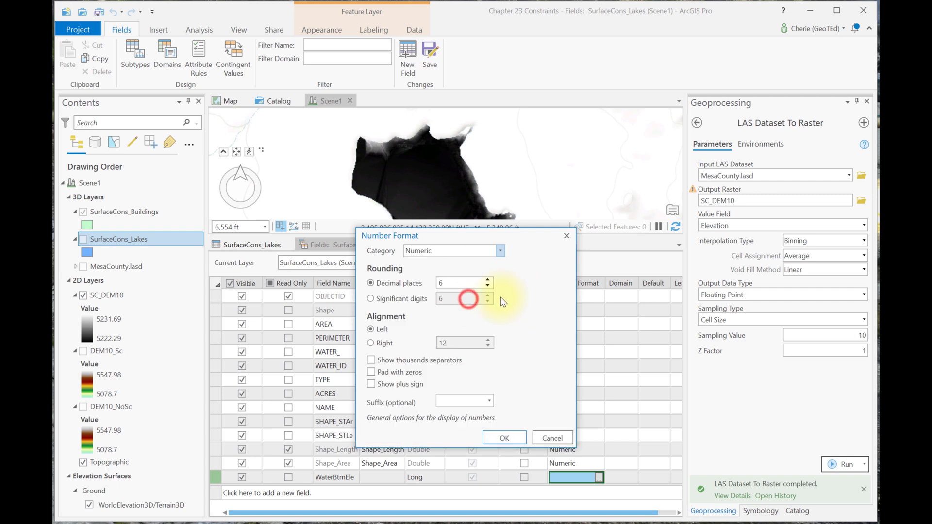
pyautogui.click(513, 440)
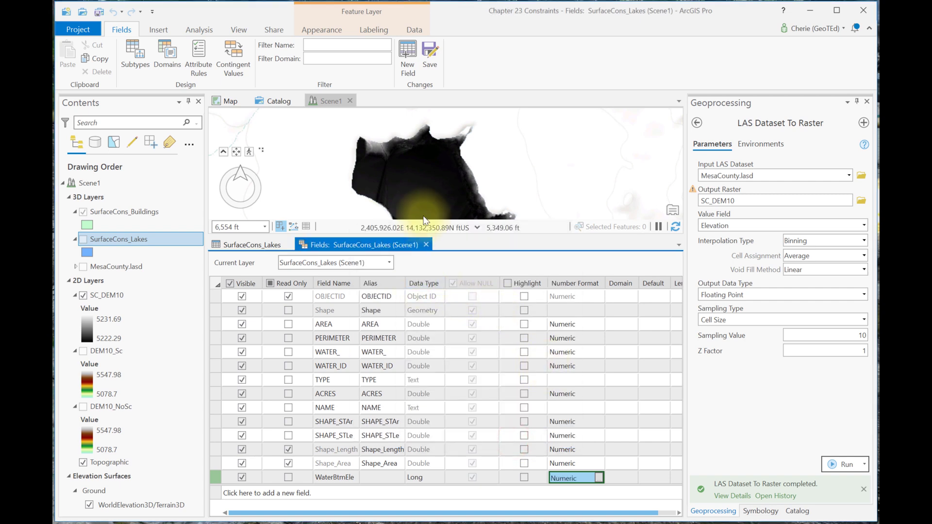
pyautogui.click(433, 49)
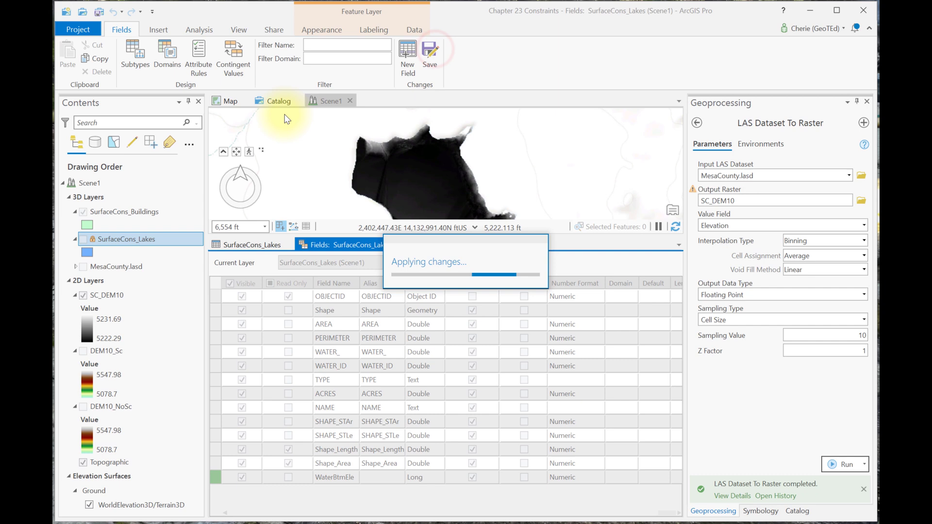
pyautogui.click(256, 243)
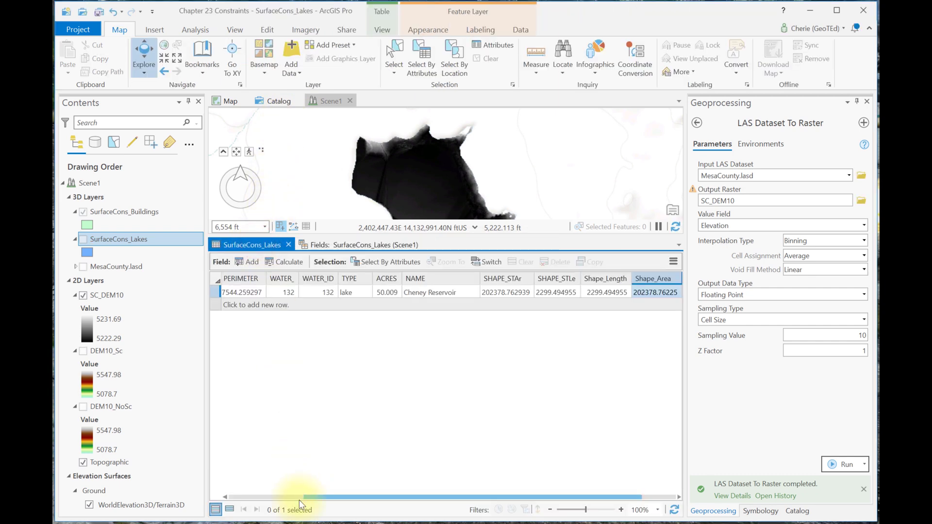
# Step: Calculate the WaterBtmEle field on SurfaceCons_Lakes with the constant expression 5100
pyautogui.moveTo(557, 496); pyautogui.dragTo(658, 501)
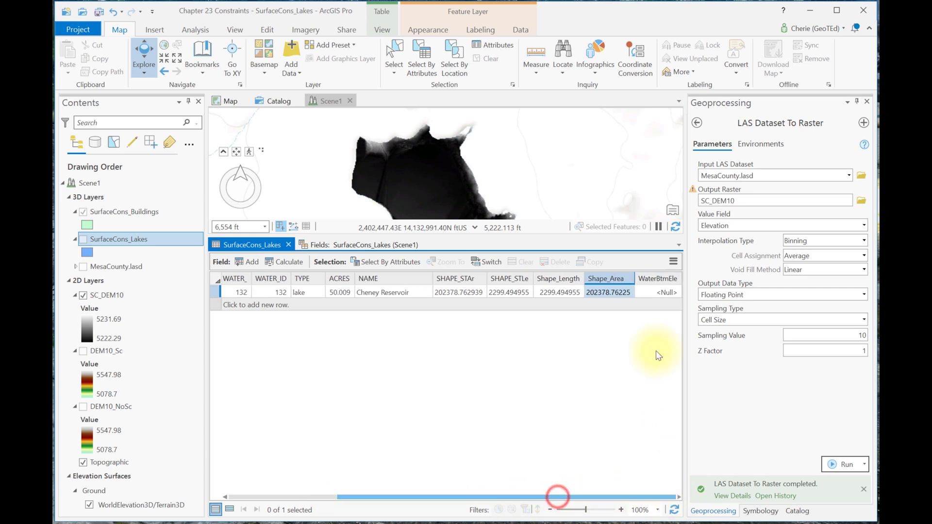
pyautogui.rightClick(648, 277)
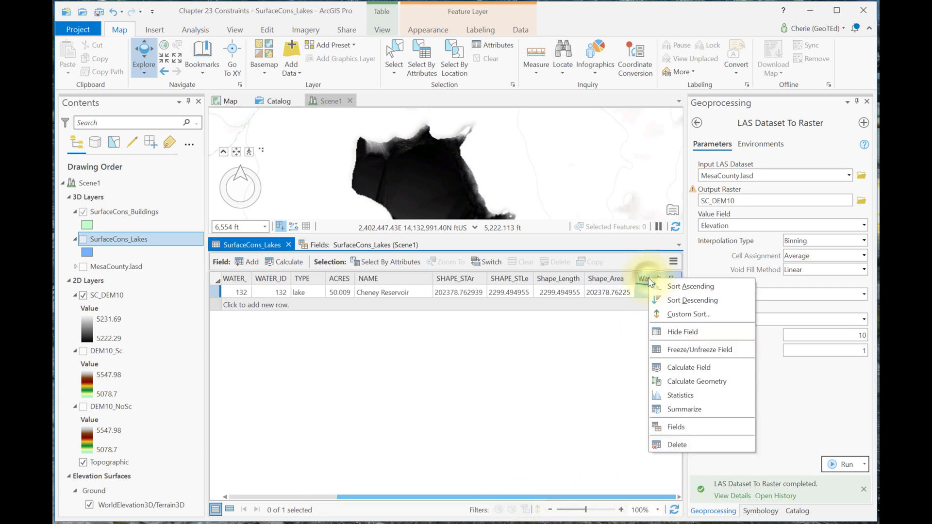
pyautogui.click(674, 368)
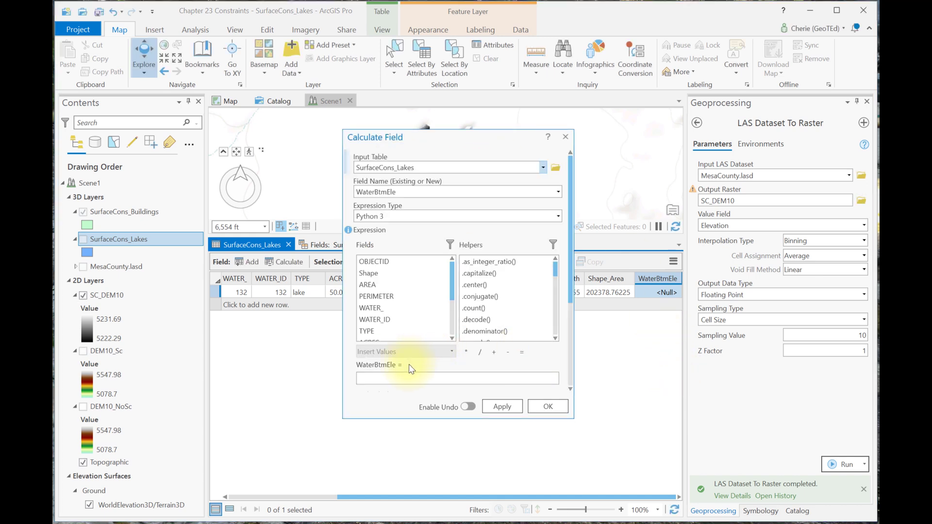
pyautogui.click(395, 379)
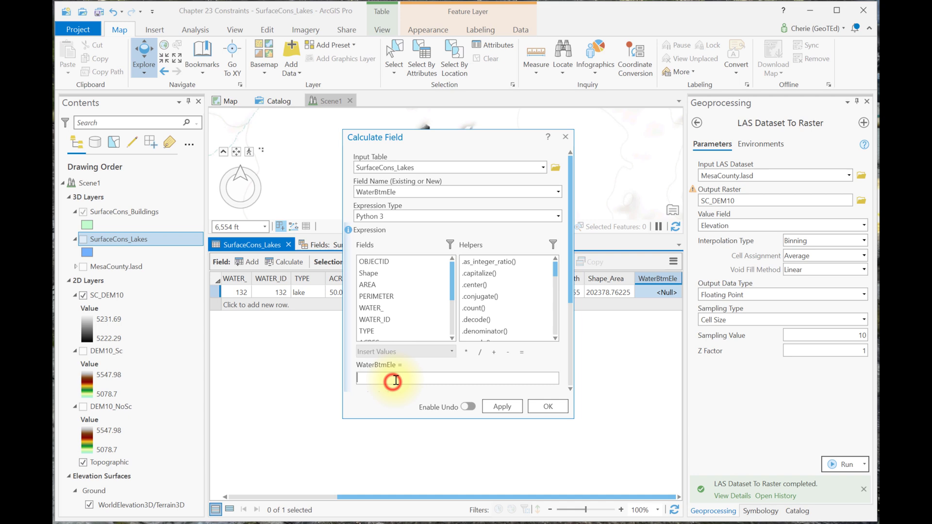
pyautogui.write('5100')
pyautogui.click(513, 406)
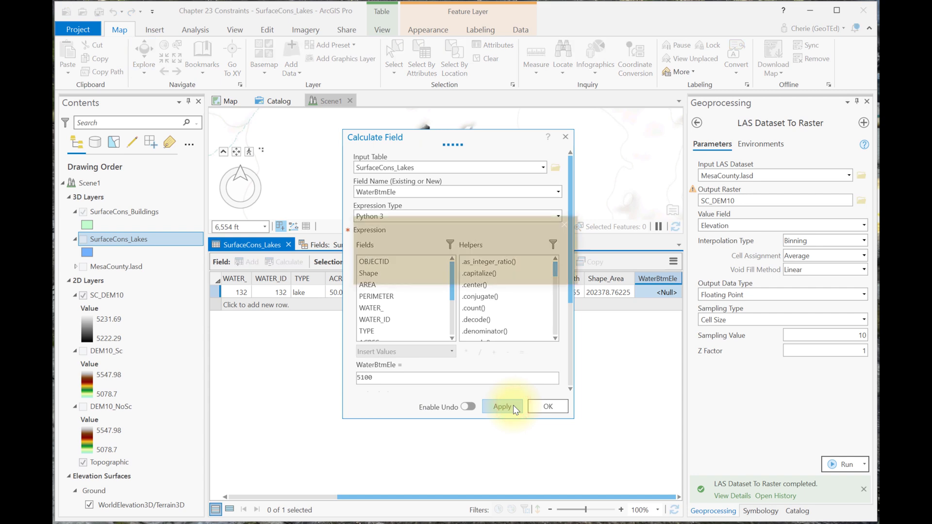